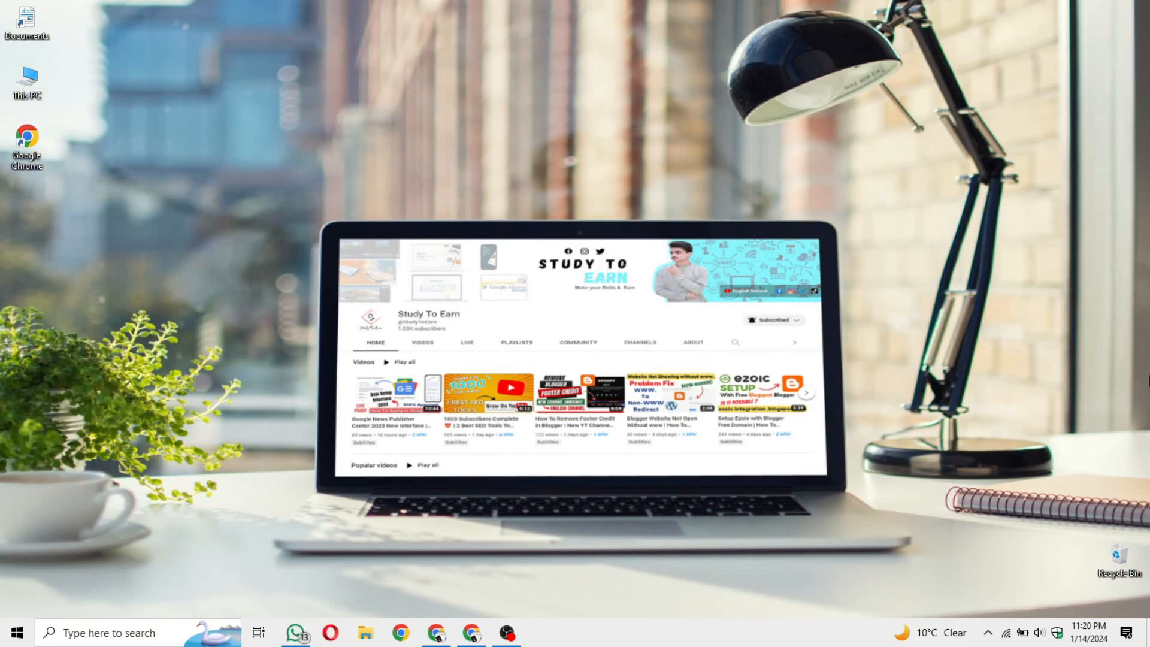
Switch to the browser window showing gamaclouds.com, reload the home page and examine its layout and ads
click(475, 637)
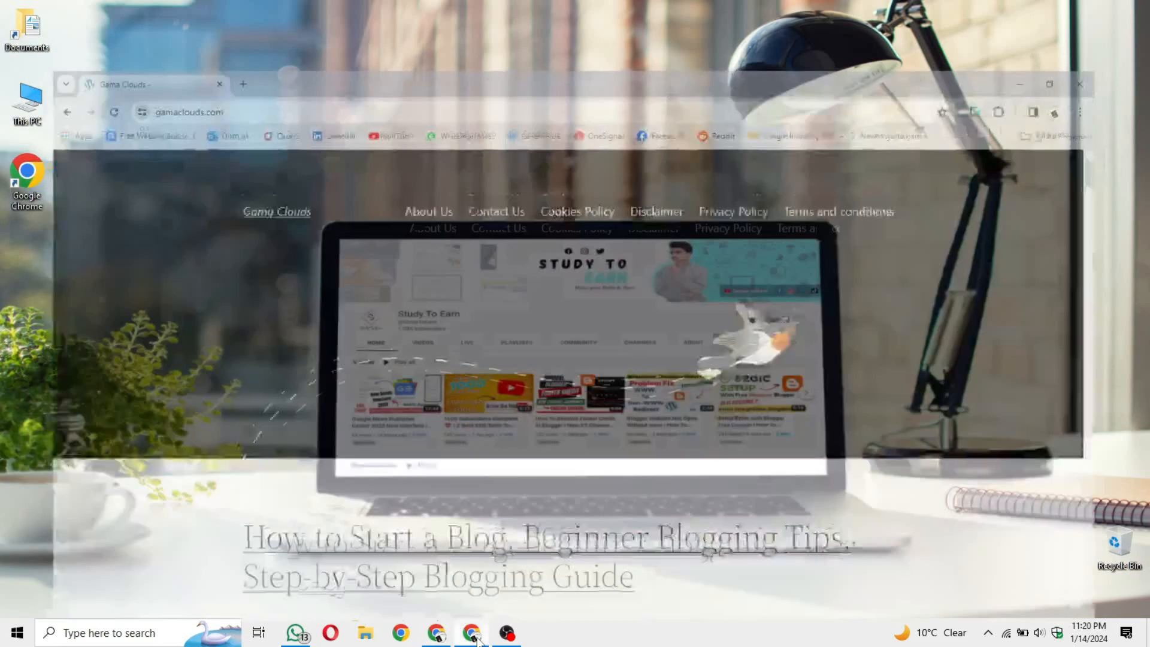
scroll(435, 328, down, 8)
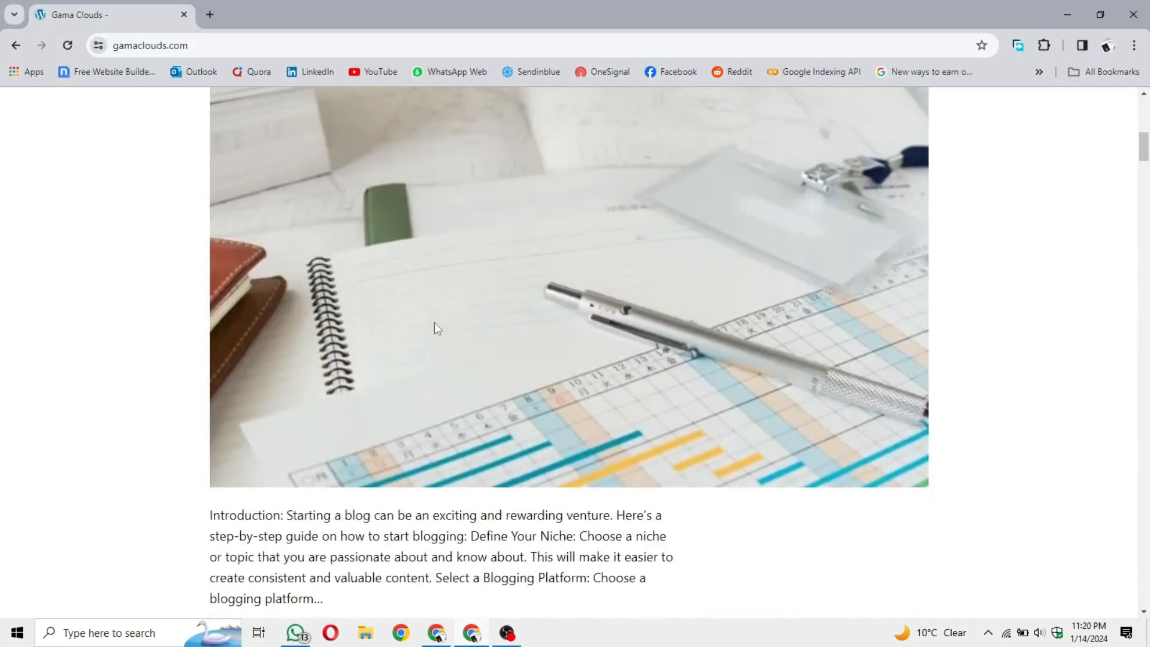
scroll(433, 323, up, 8)
click(68, 45)
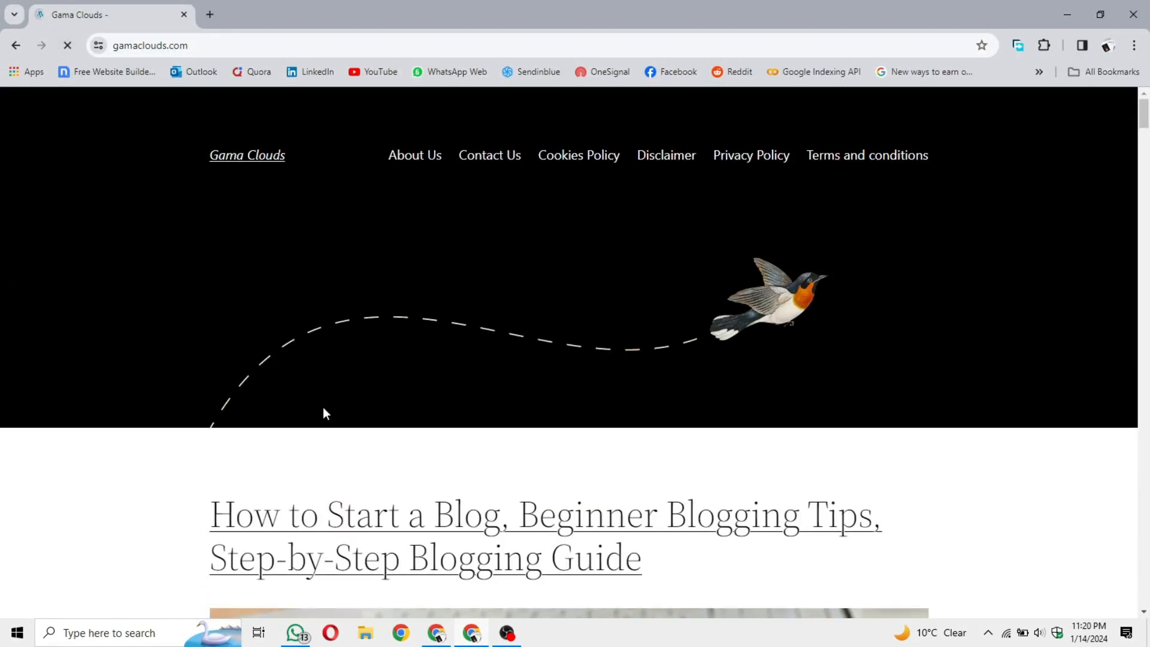
scroll(201, 429, down, 5)
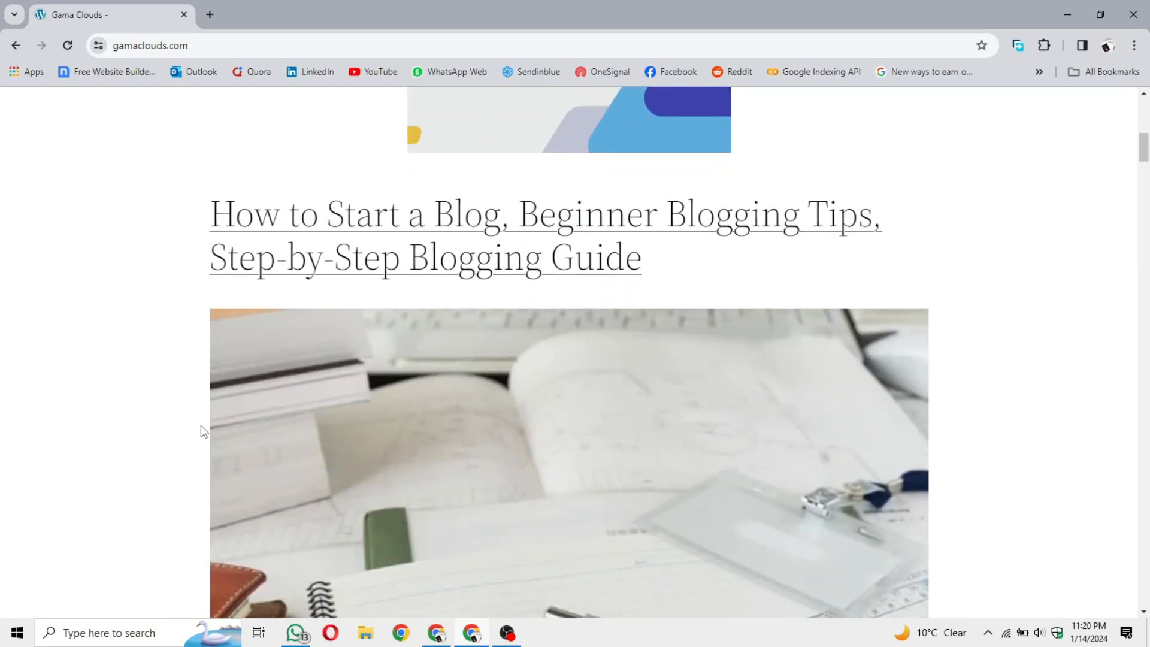
scroll(200, 426, down, 10)
scroll(200, 425, up, 8)
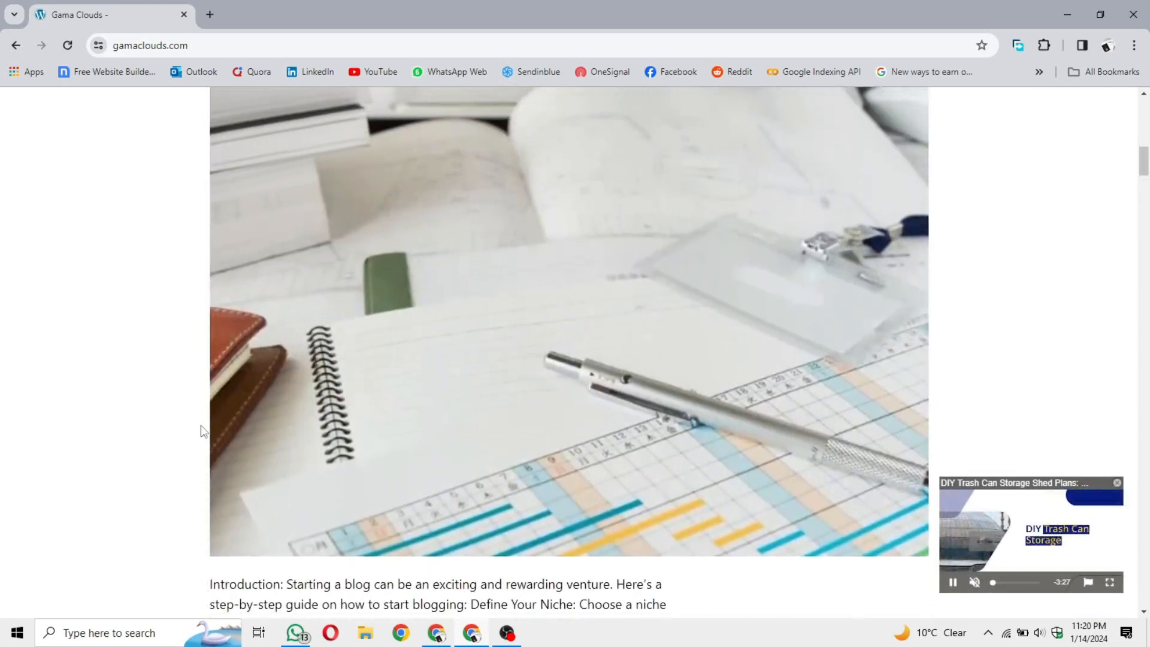
scroll(200, 425, up, 4)
Open the post "How to Start a Blog, Beginner Blogging Tips, Step-by-Step Blogging Guide" and look through it down to the comment form
click(423, 246)
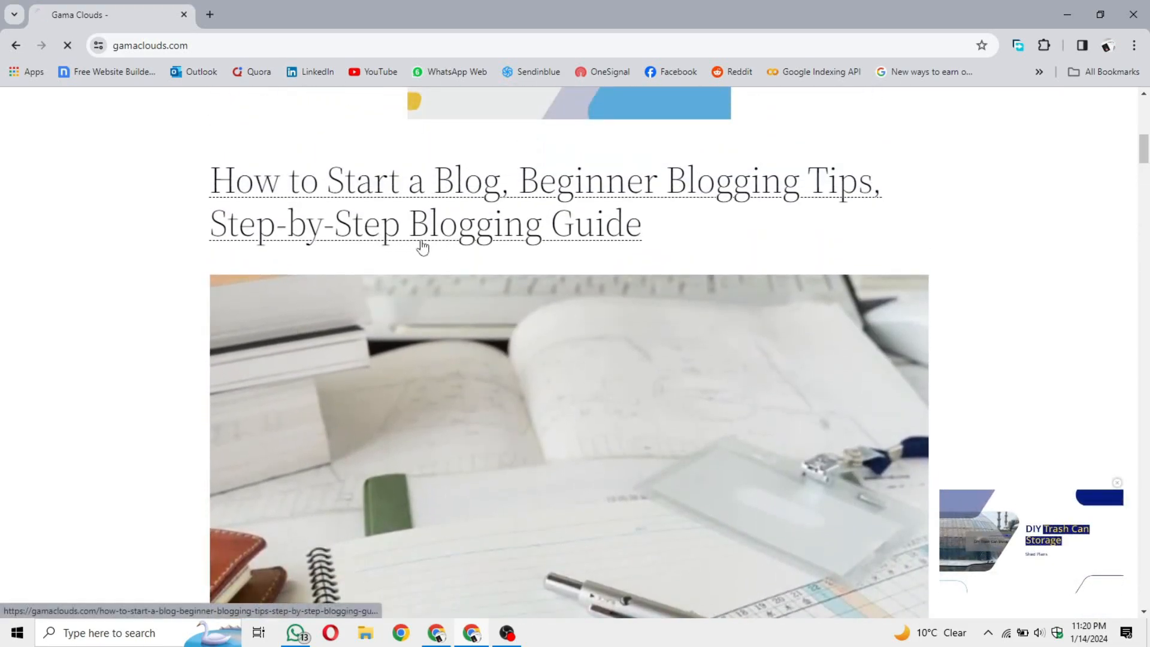
scroll(83, 423, down, 10)
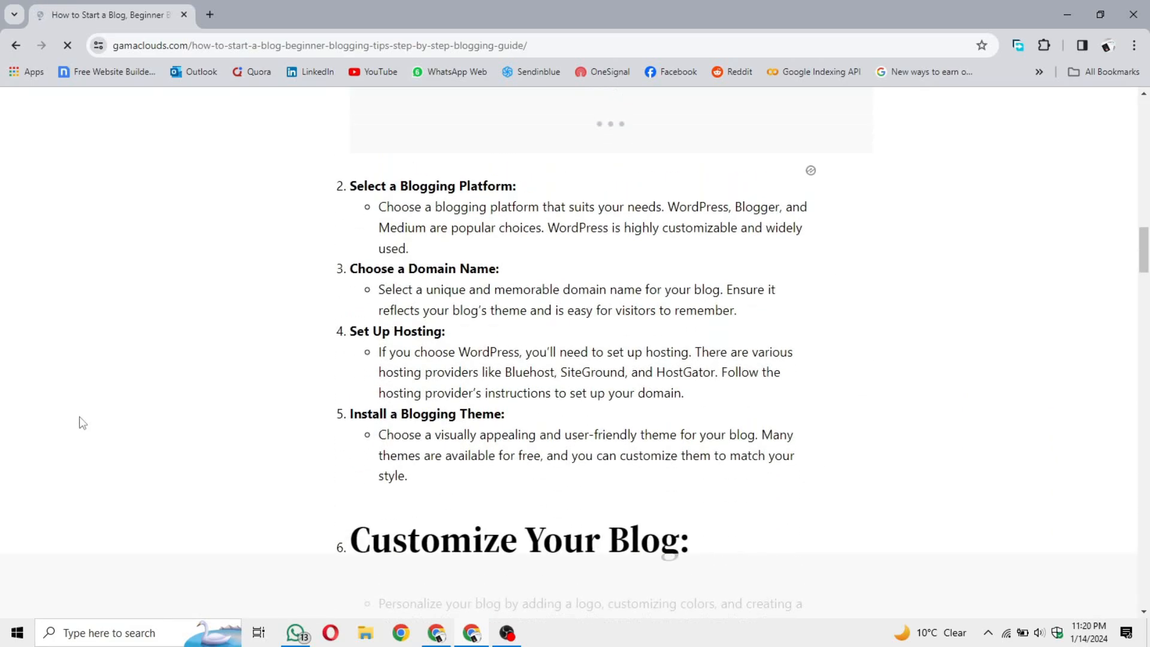
scroll(83, 423, down, 10)
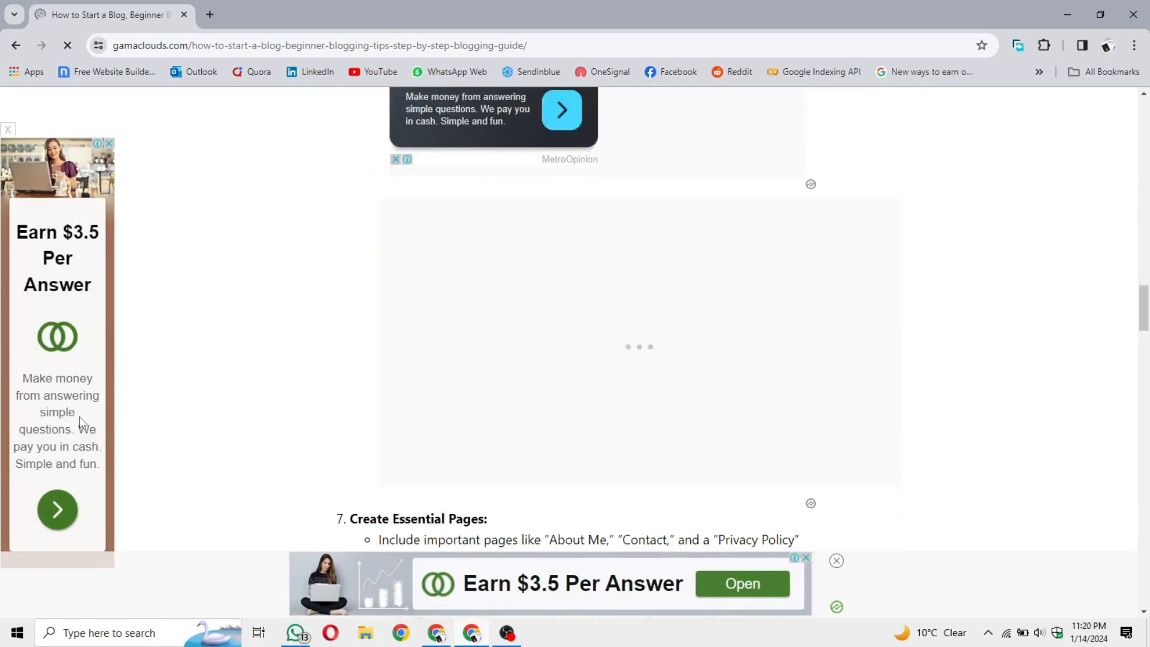
scroll(79, 416, down, 15)
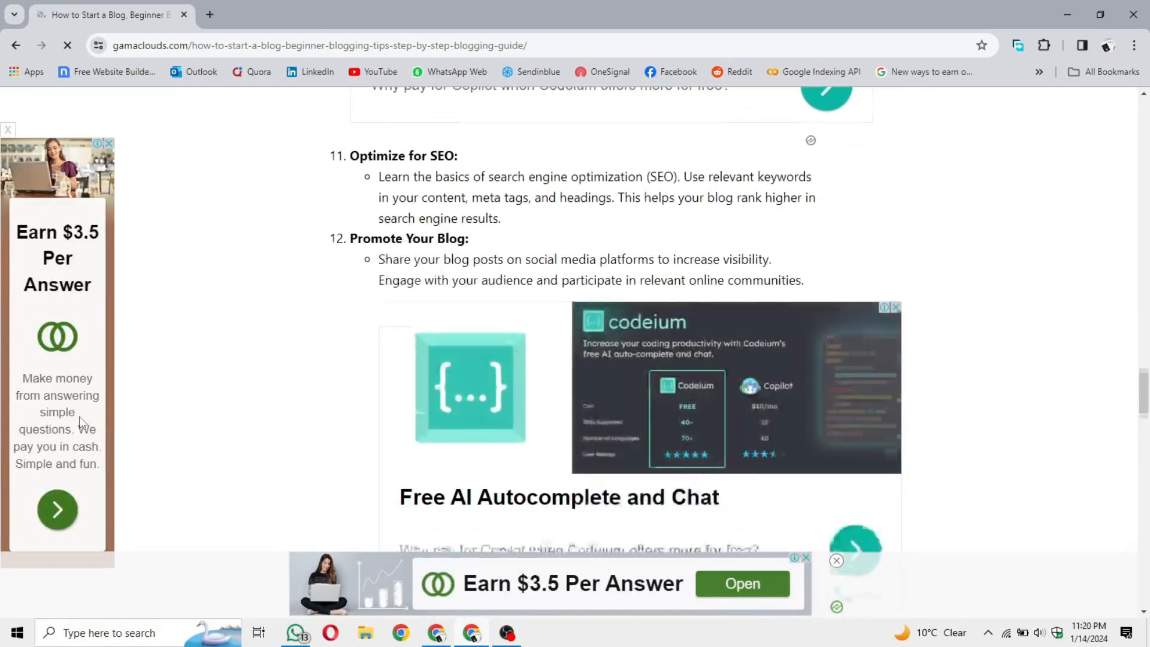
scroll(80, 416, down, 15)
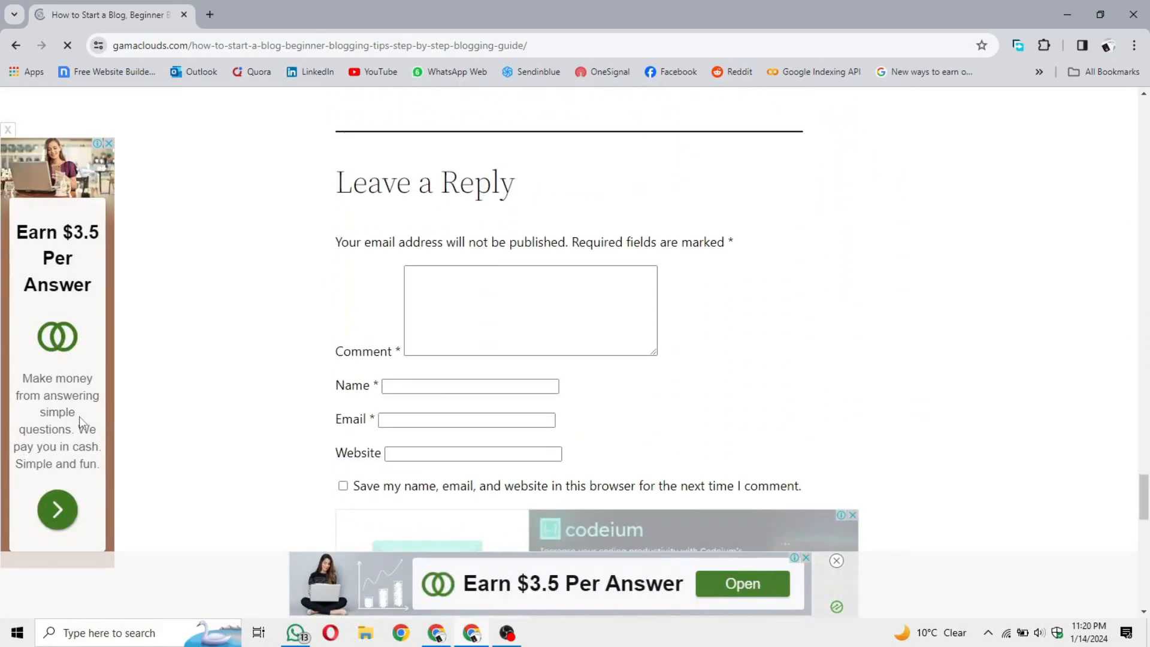
scroll(79, 416, down, 5)
scroll(79, 415, up, 20)
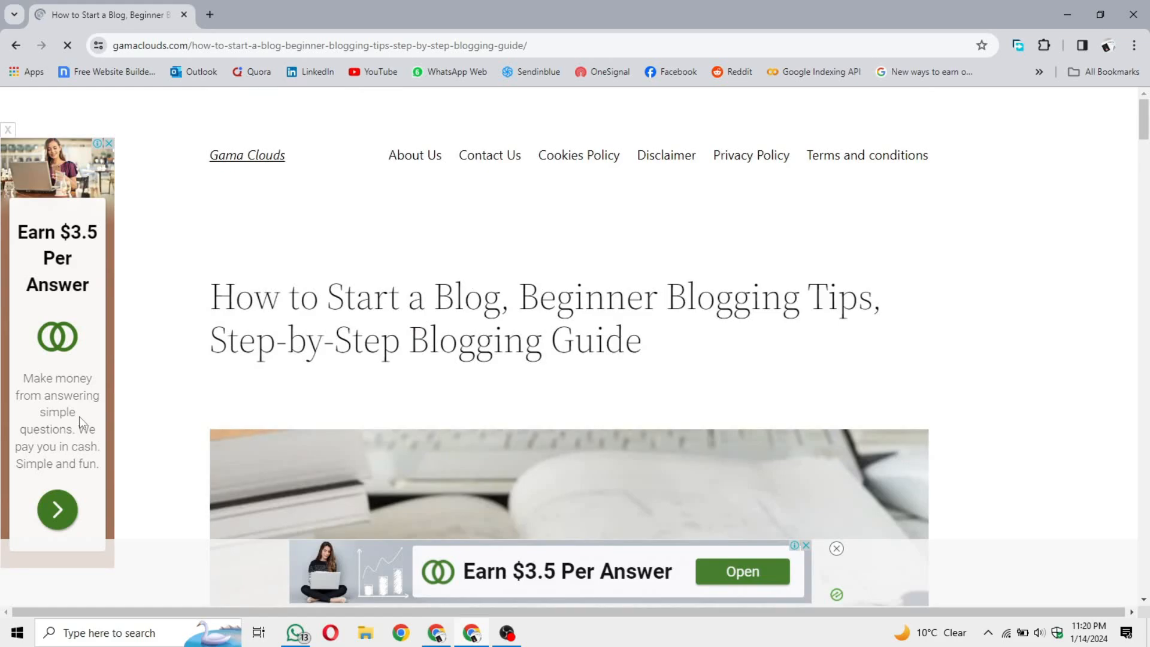
Examine the theme layout and ad placements throughout the blogging guide post, from the introduction to the closing paragraph
scroll(377, 386, down, 12)
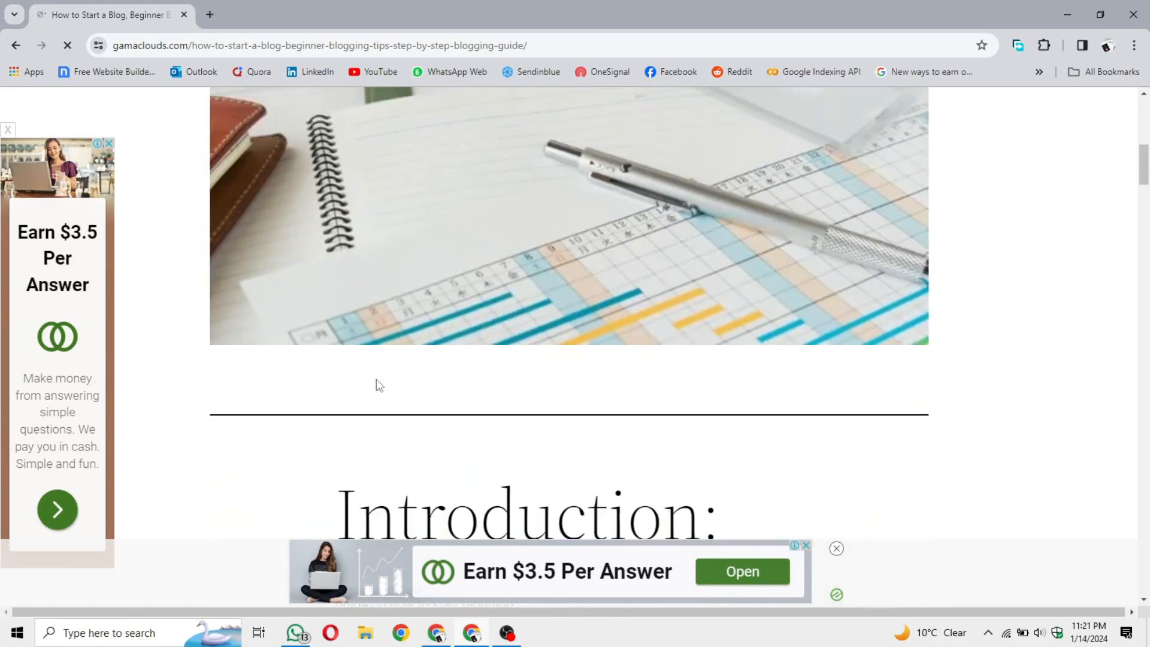
scroll(378, 385, down, 20)
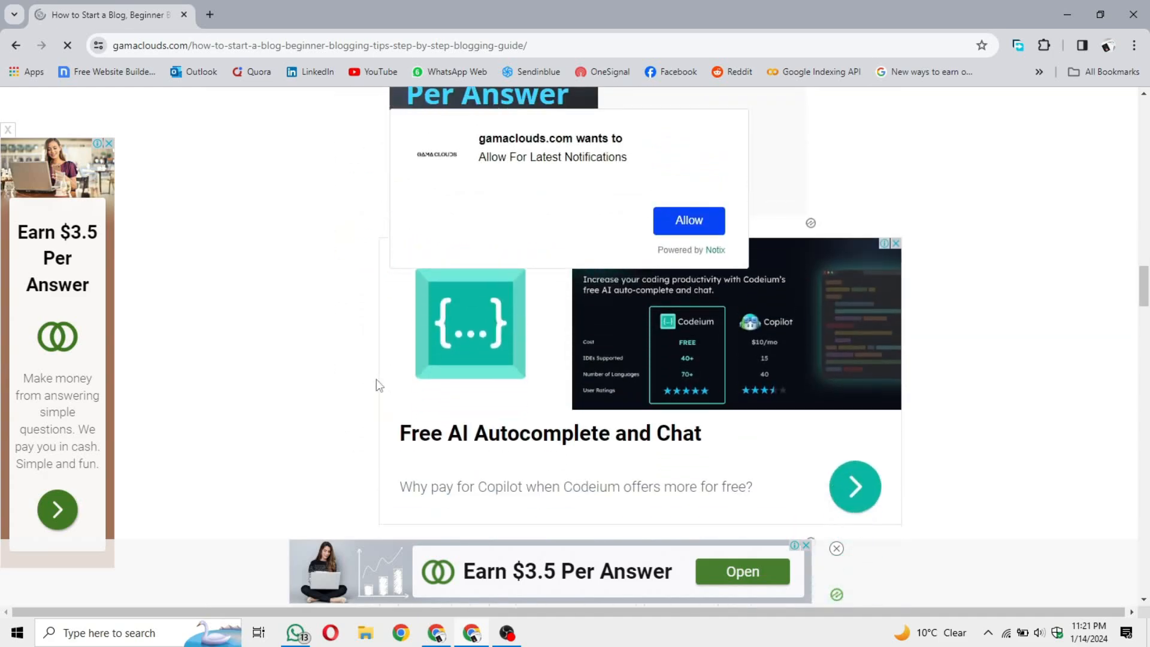
scroll(599, 423, down, 15)
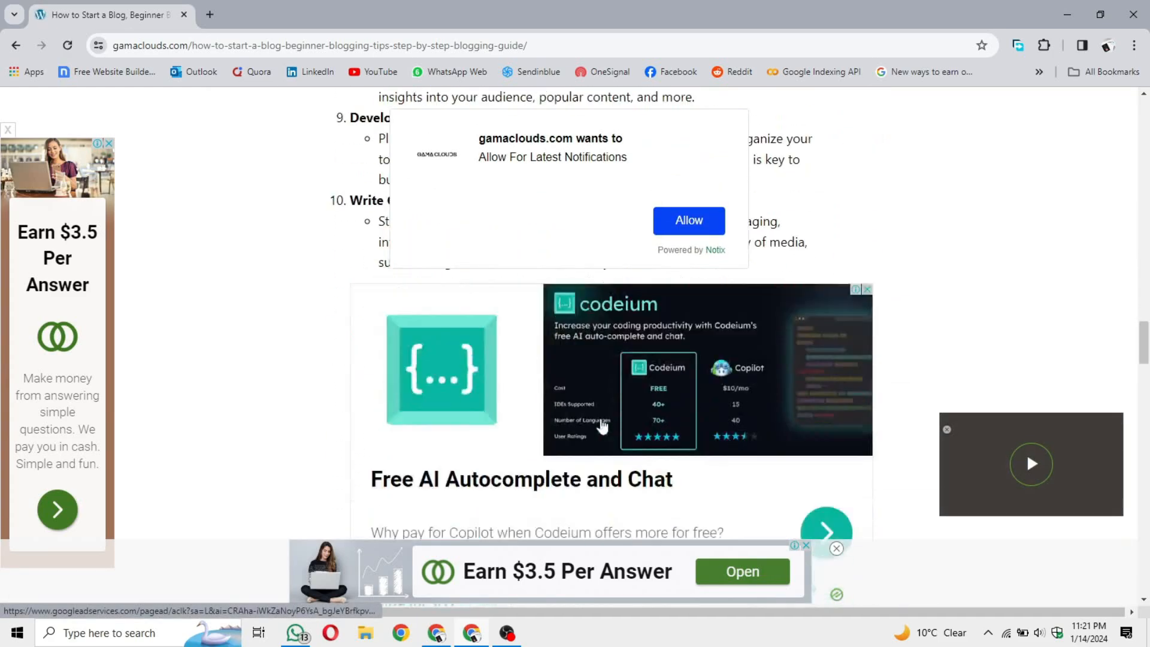
scroll(602, 424, down, 10)
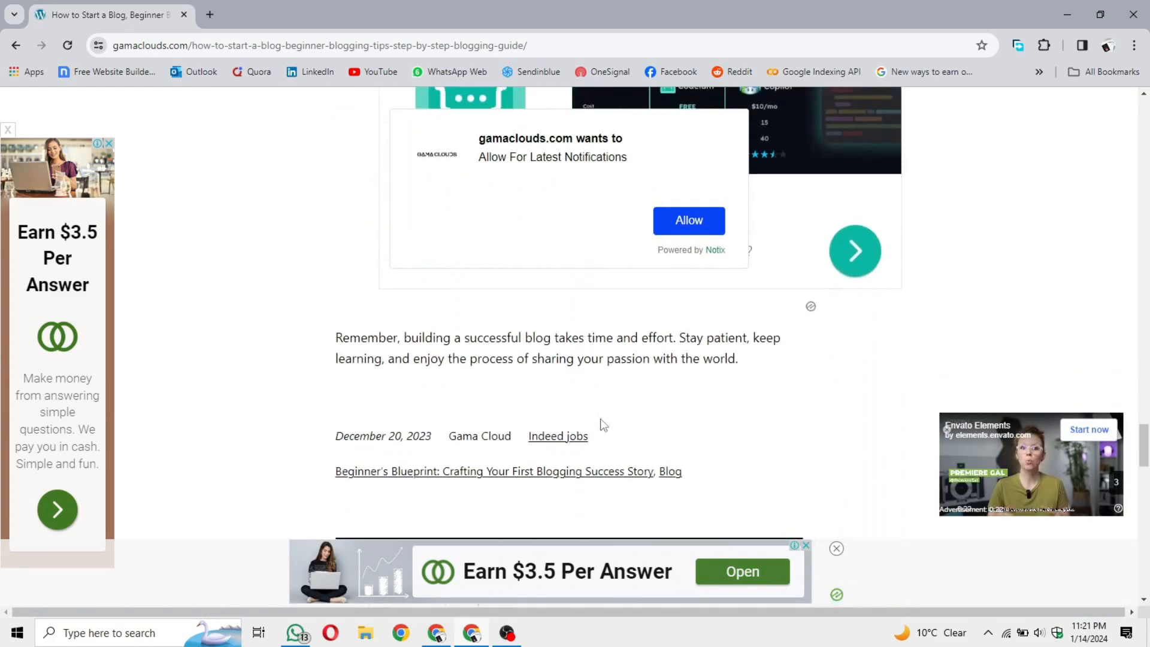
scroll(603, 424, up, 12)
scroll(603, 424, up, 20)
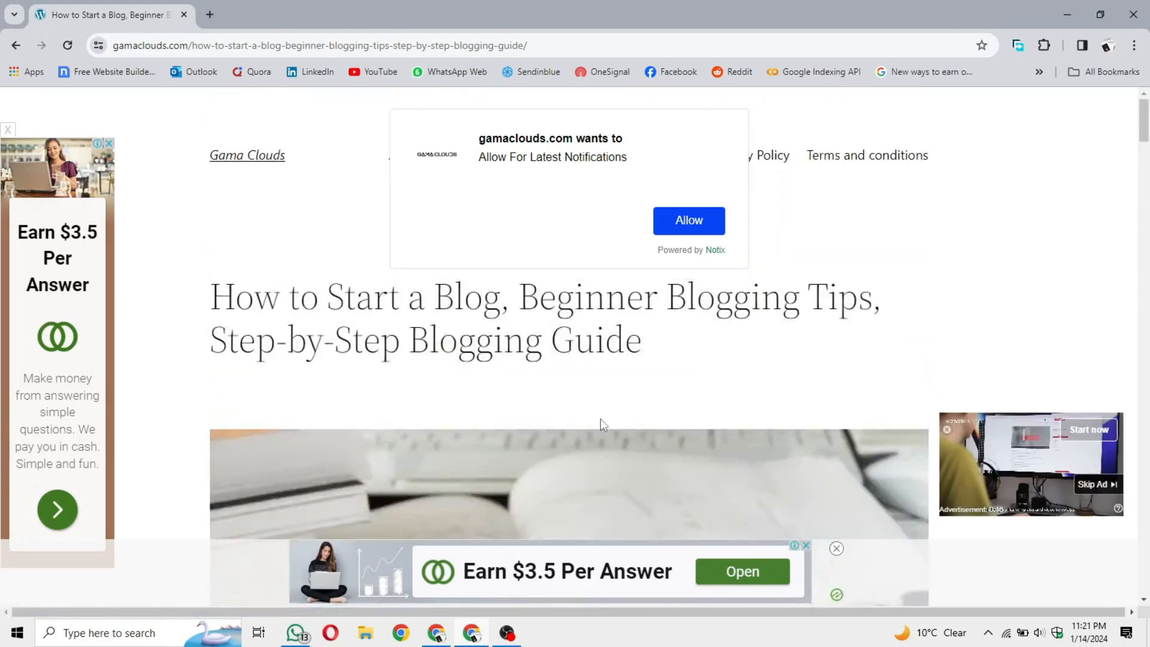
scroll(603, 424, down, 3)
scroll(603, 424, up, 3)
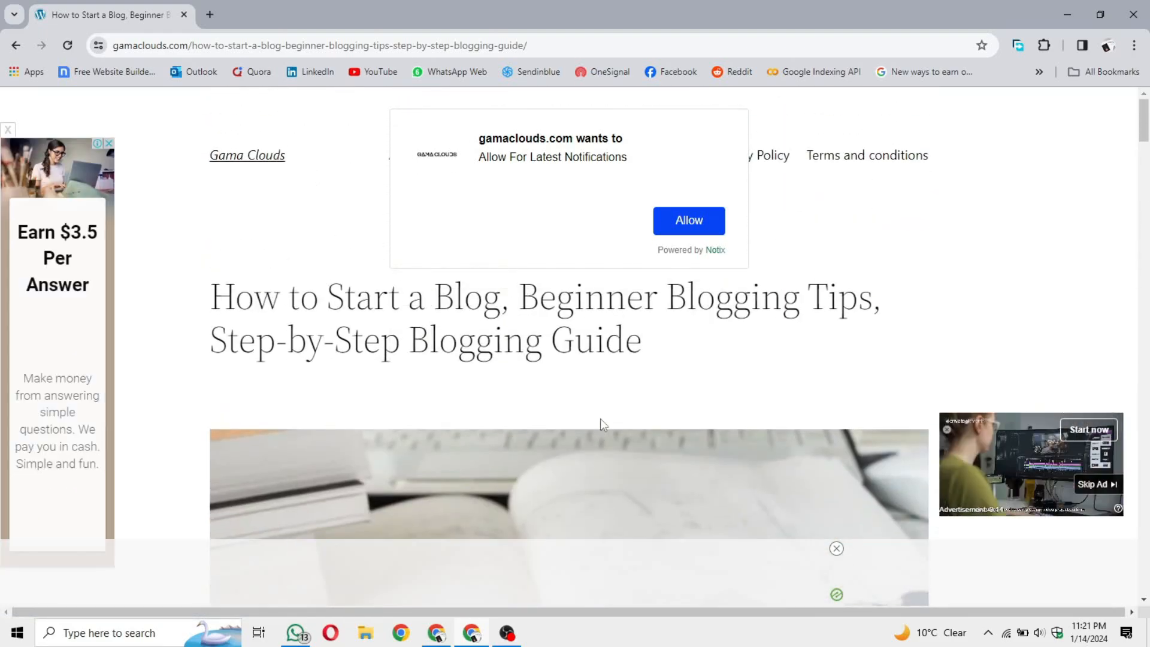
scroll(600, 419, down, 5)
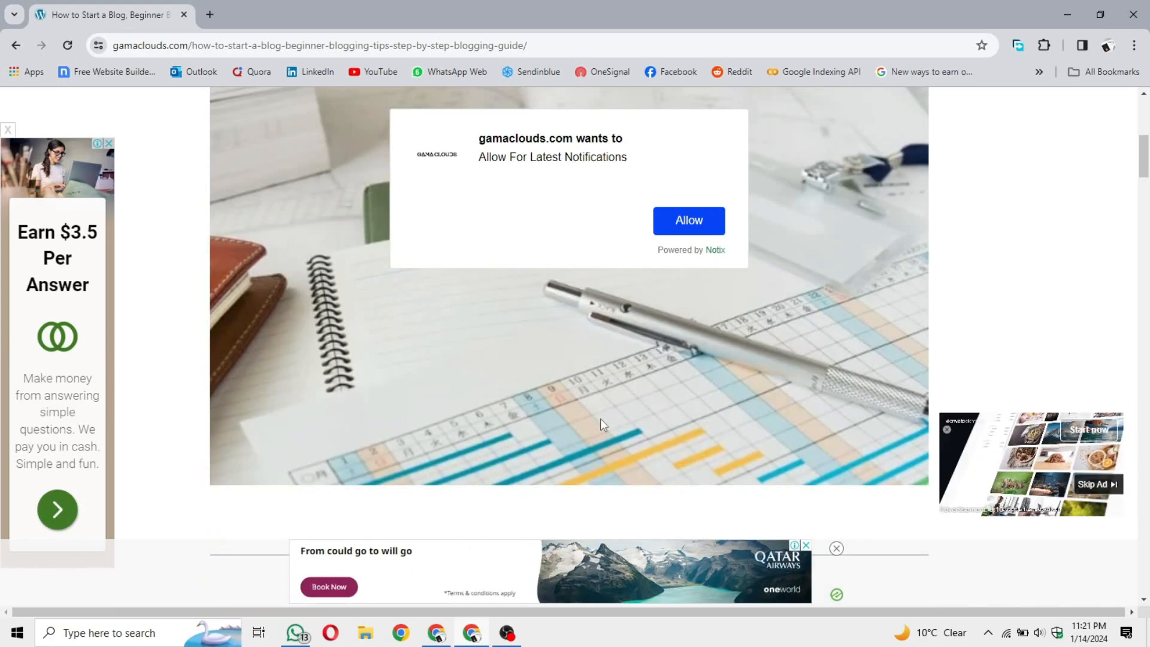
scroll(600, 418, down, 5)
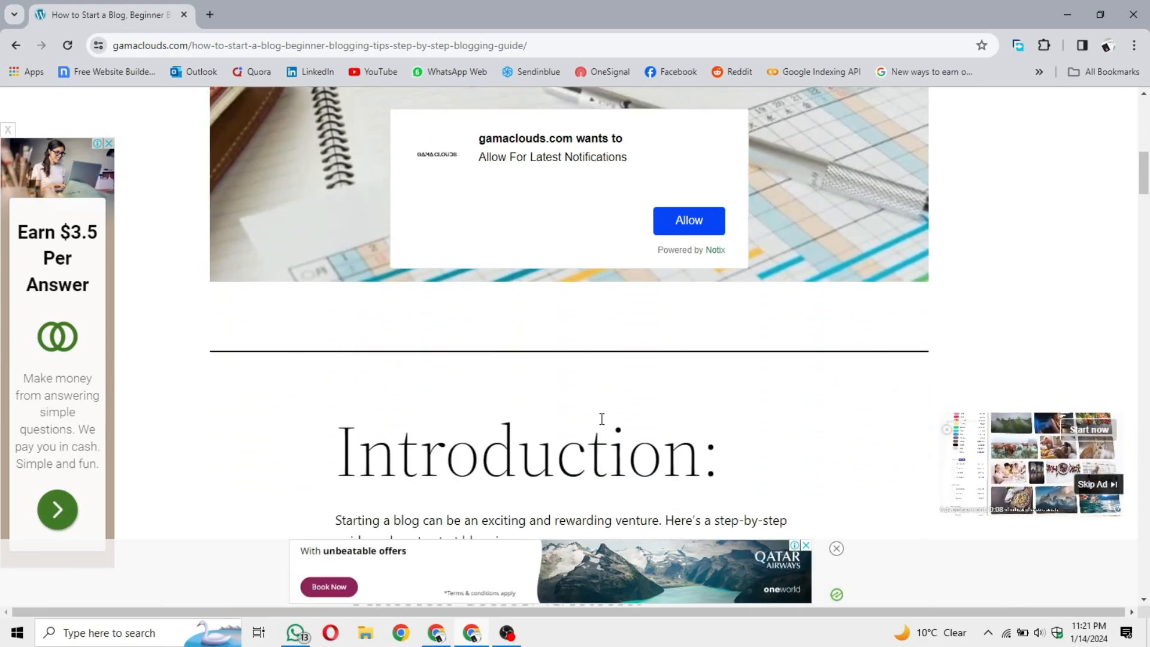
scroll(601, 419, down, 8)
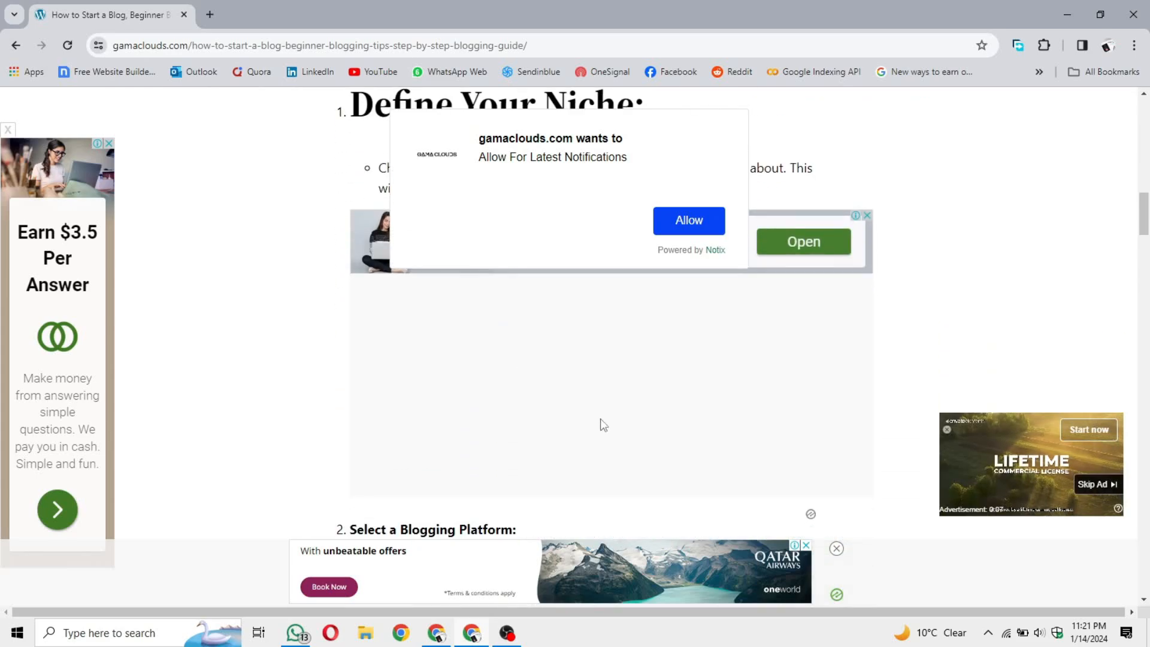
Return to the WordPress admin window, open the catalogue for adding themes and briefly preview Twenty Twenty-Three
click(1066, 8)
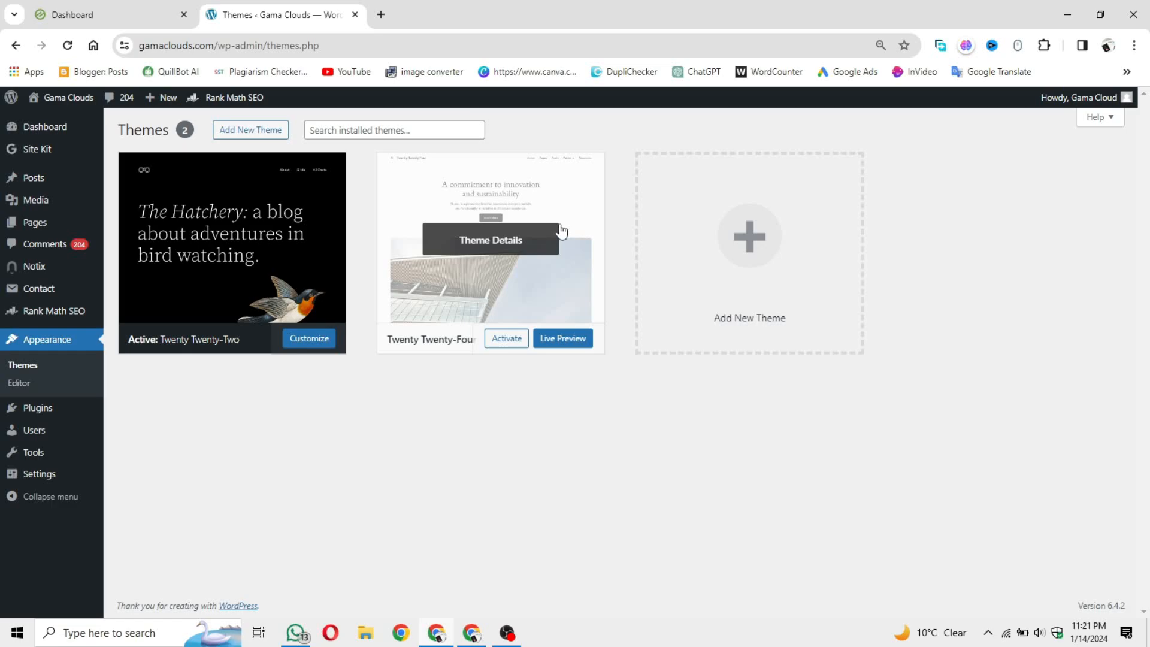
click(248, 129)
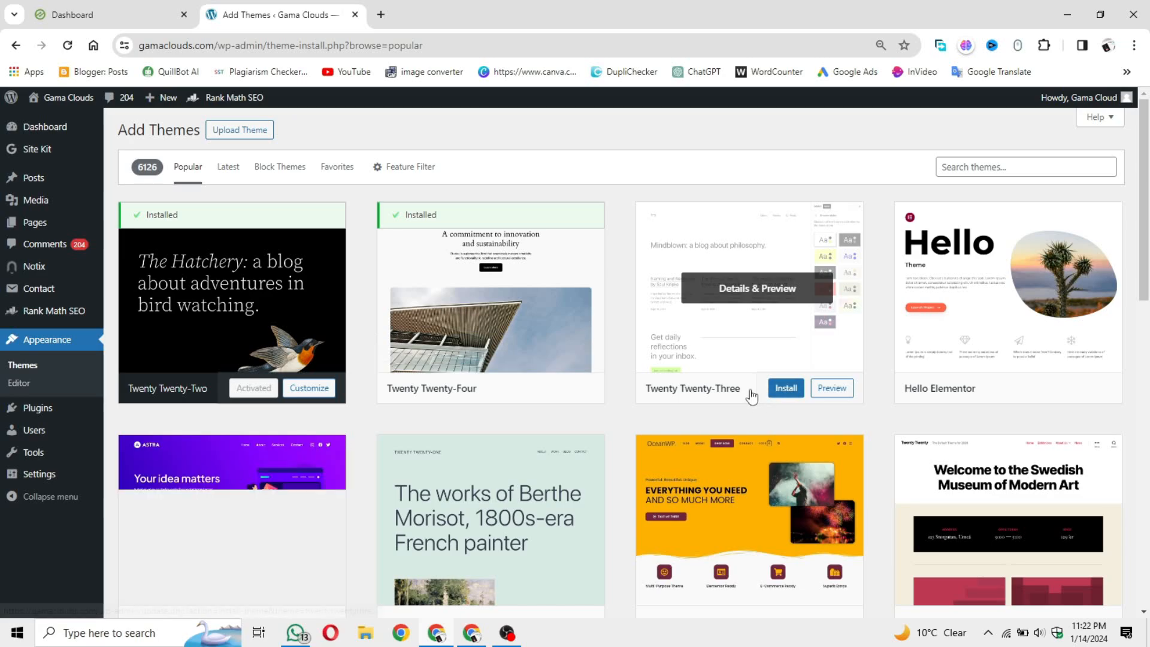
click(676, 389)
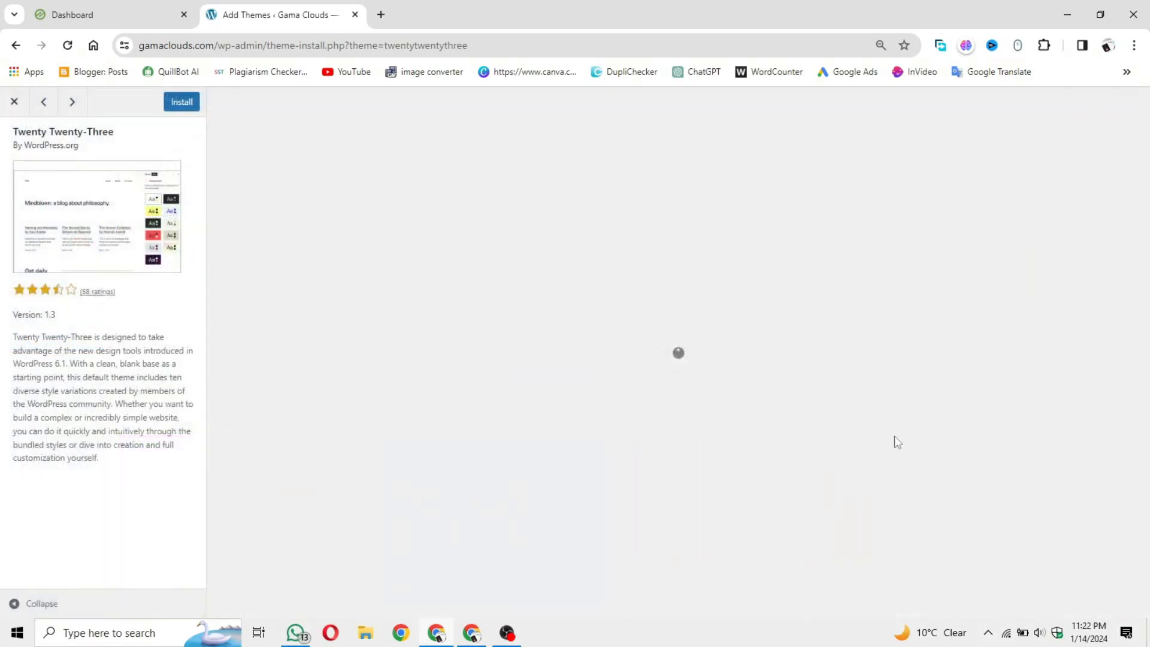
click(14, 101)
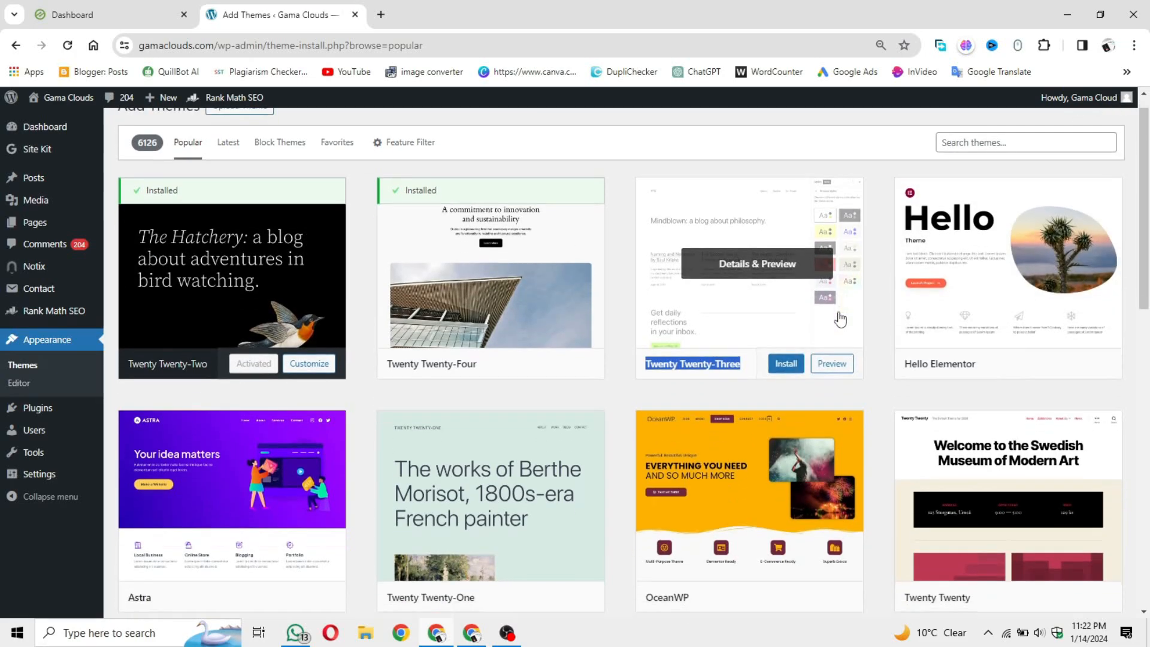
Find the Twenty Twenty theme in the catalogue, preview its demo page and close the preview
scroll(837, 318, down, 5)
scroll(841, 319, up, 1)
drag(972, 376, 904, 377)
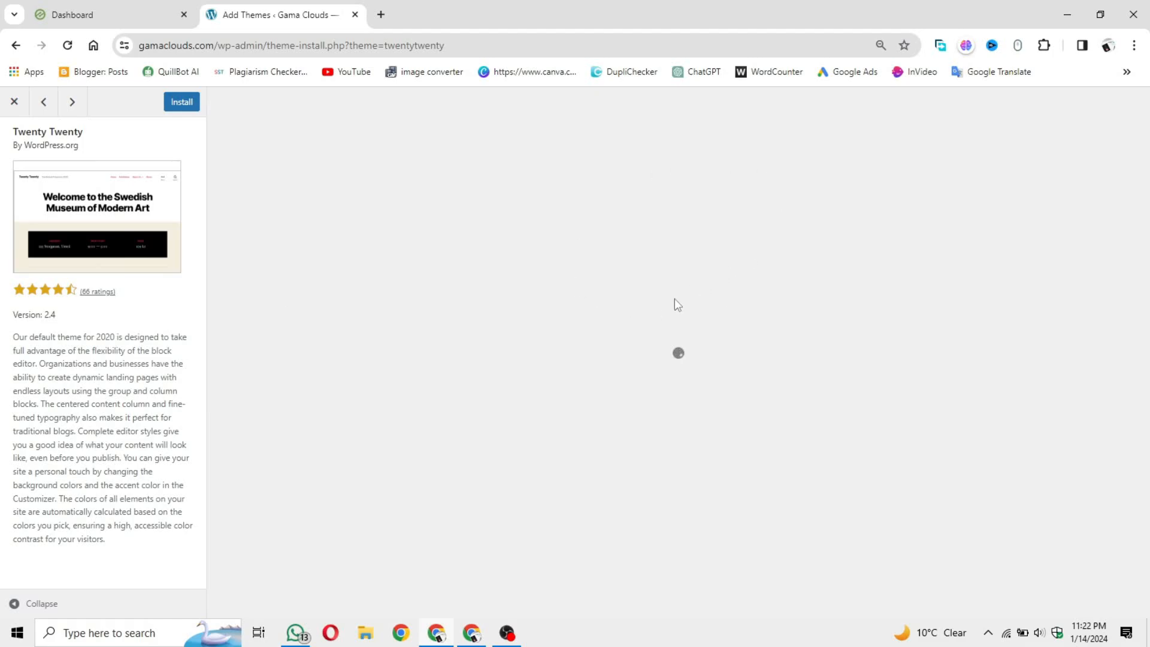
scroll(649, 328, down, 8)
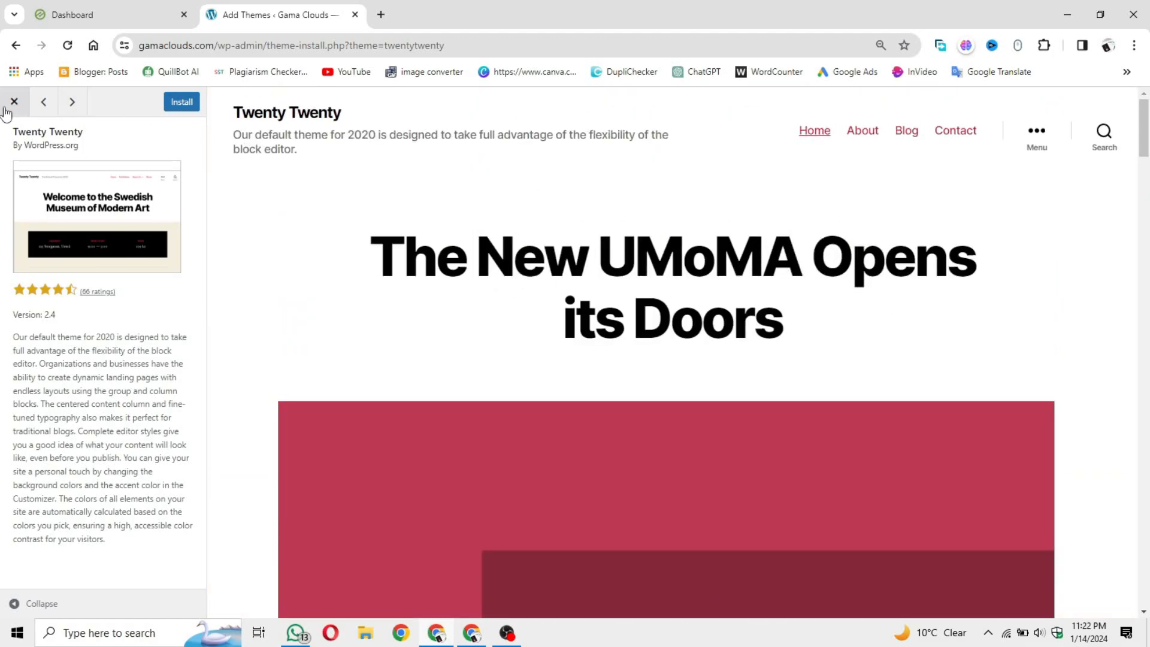
click(14, 101)
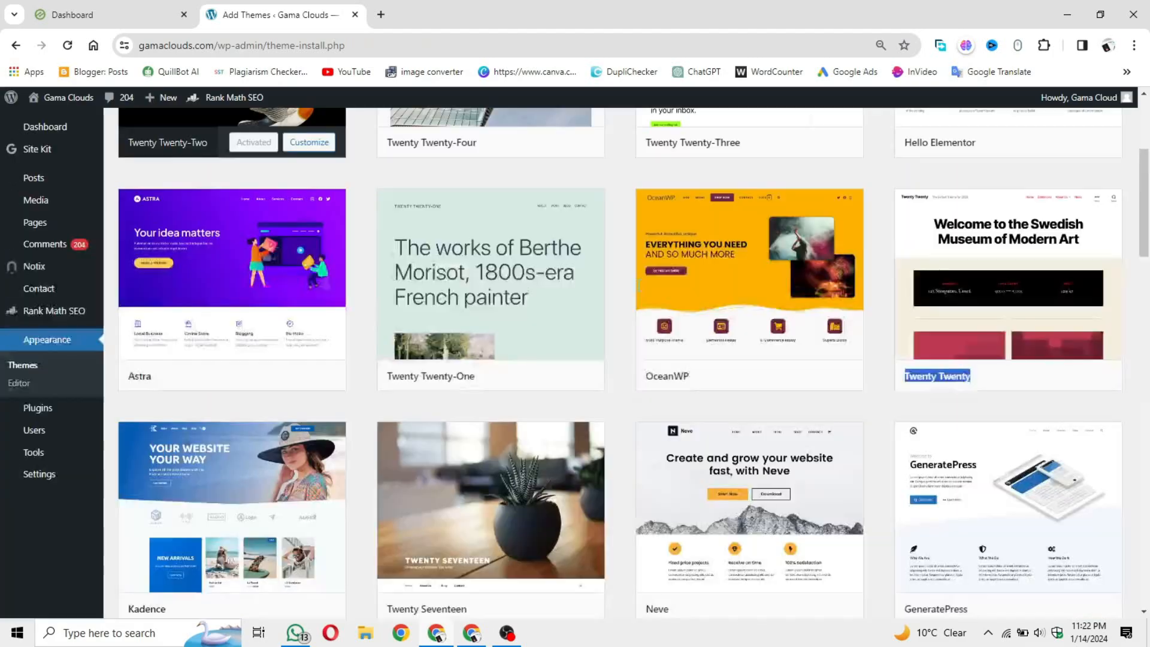
Preview the Twenty Twenty-One theme and examine its demo page from the header through the block pattern sections
click(617, 398)
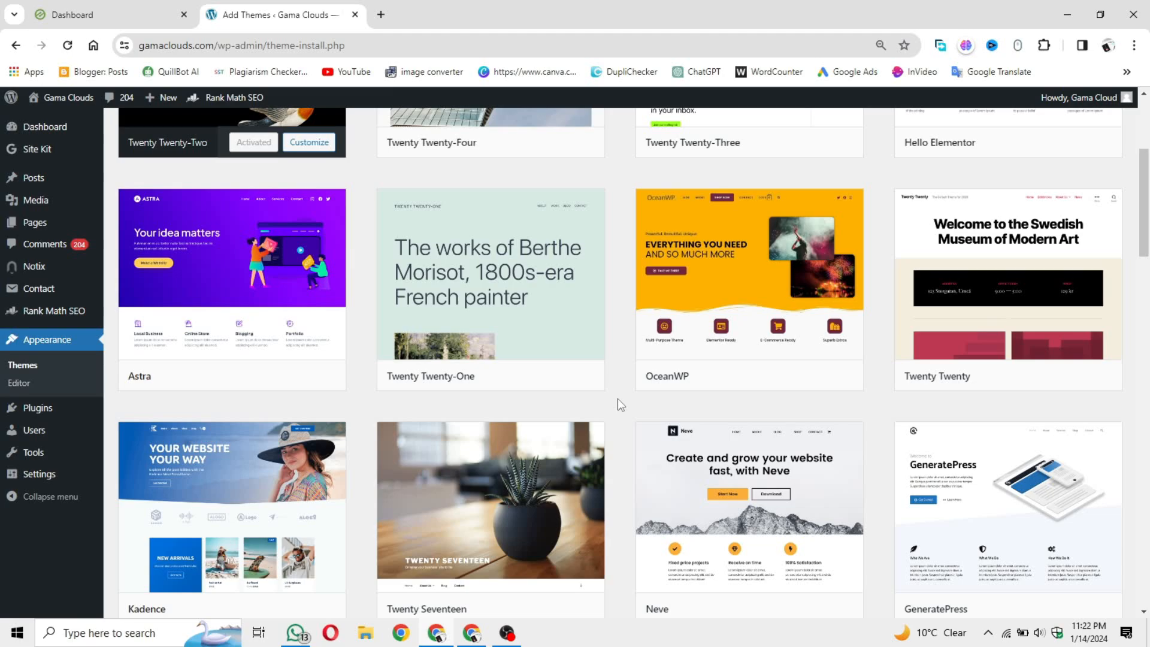
scroll(617, 406, up, 1)
mouse_move(453, 328)
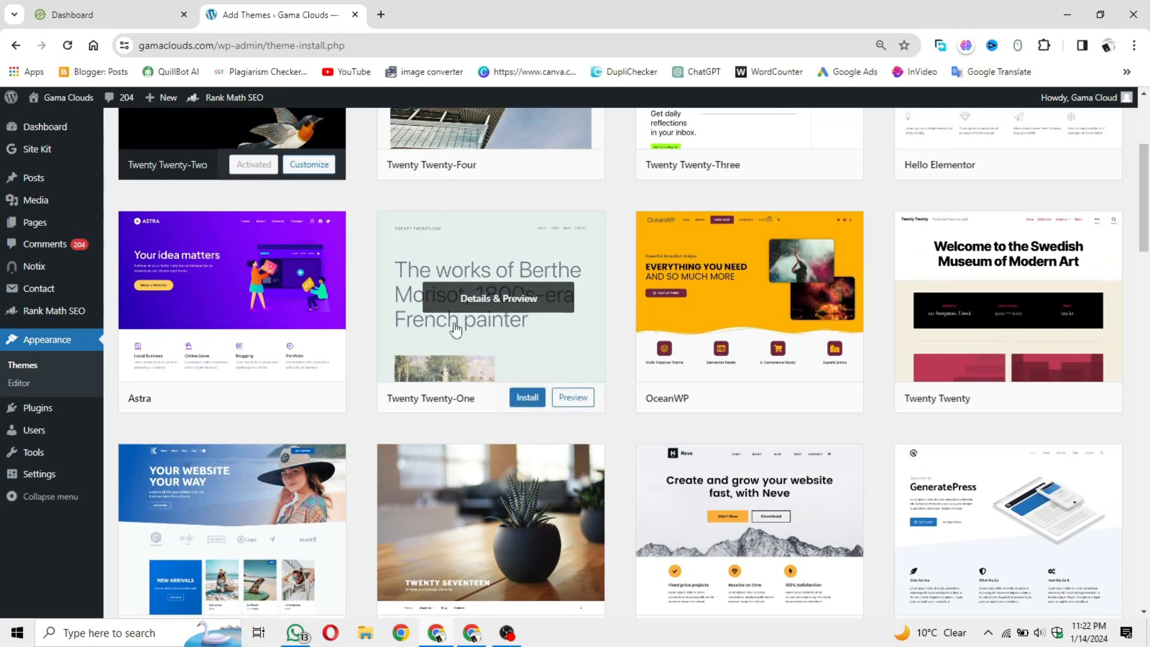
click(499, 298)
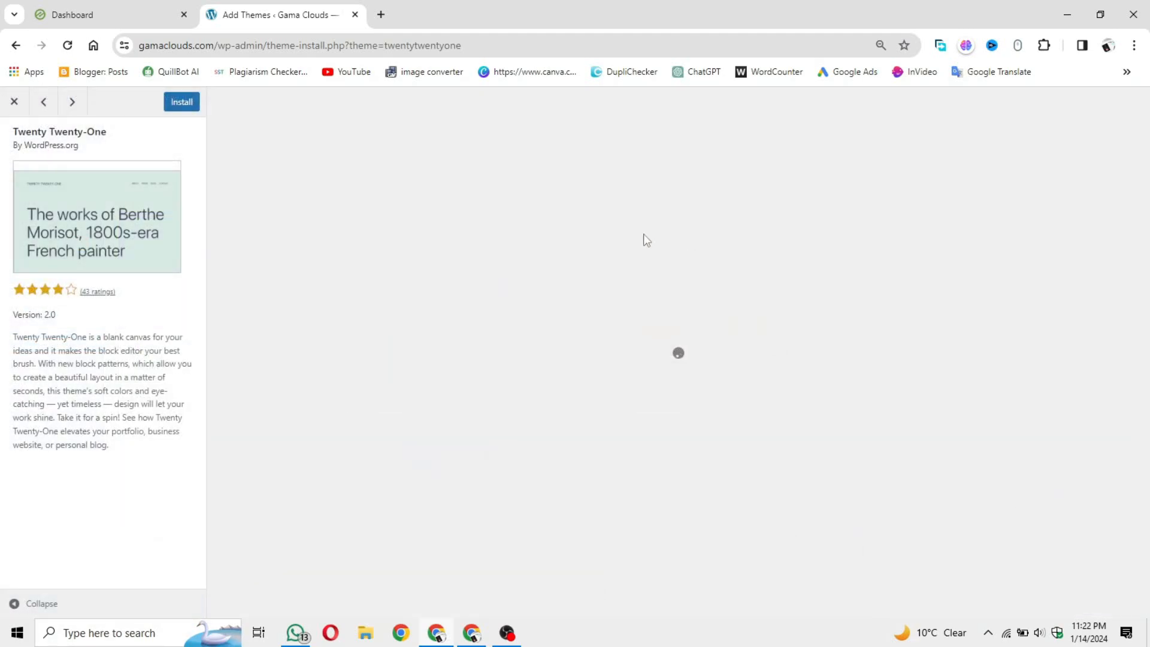
scroll(607, 391, down, 10)
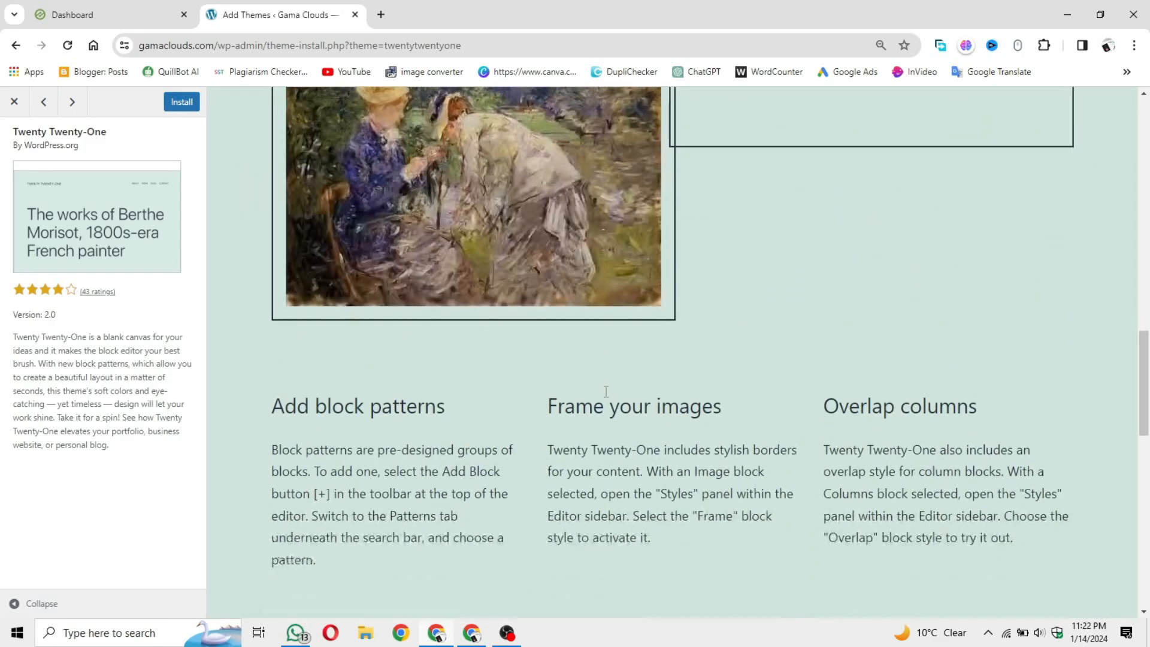
scroll(606, 392, down, 15)
scroll(606, 392, up, 20)
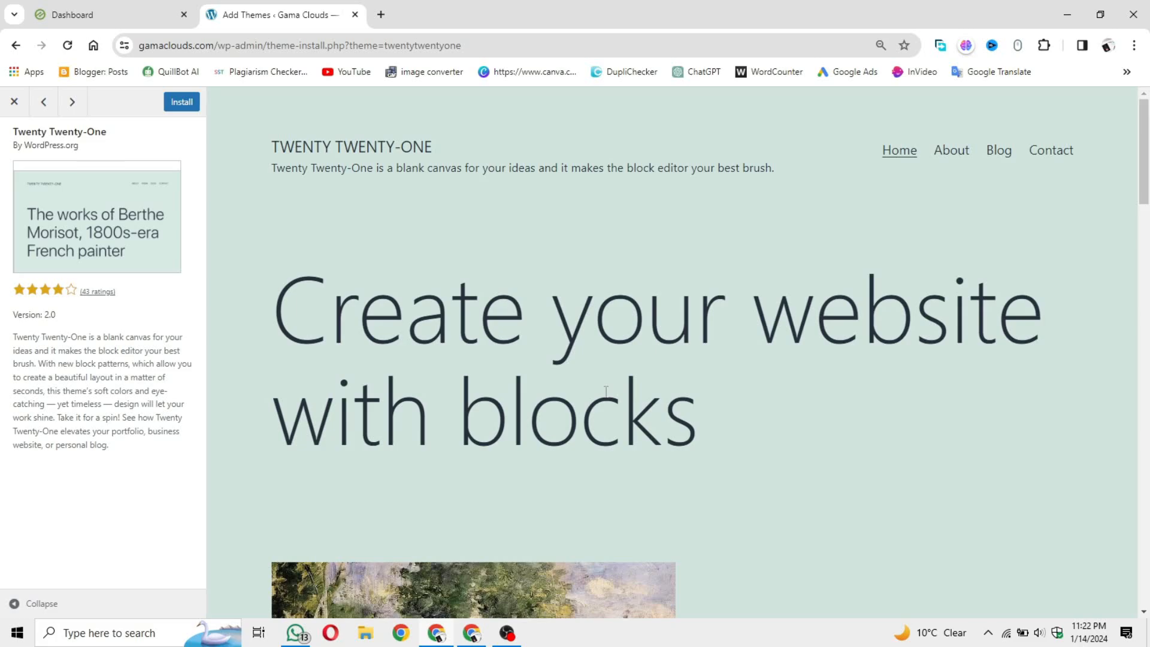
scroll(606, 392, down, 8)
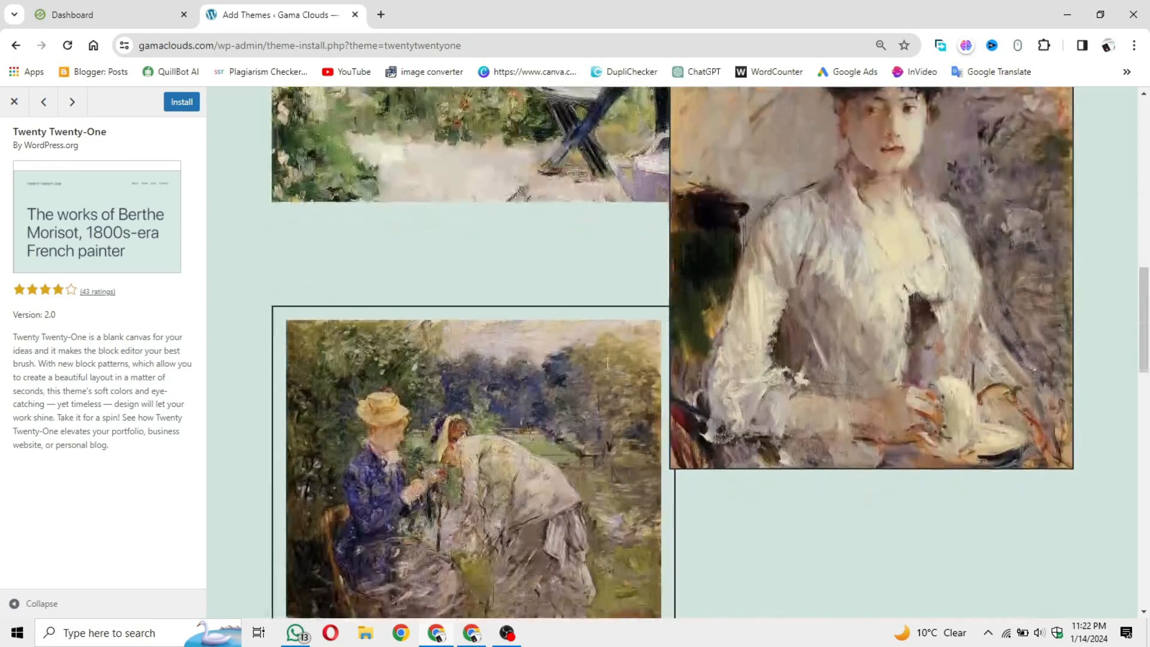
scroll(607, 364, up, 4)
scroll(607, 363, down, 5)
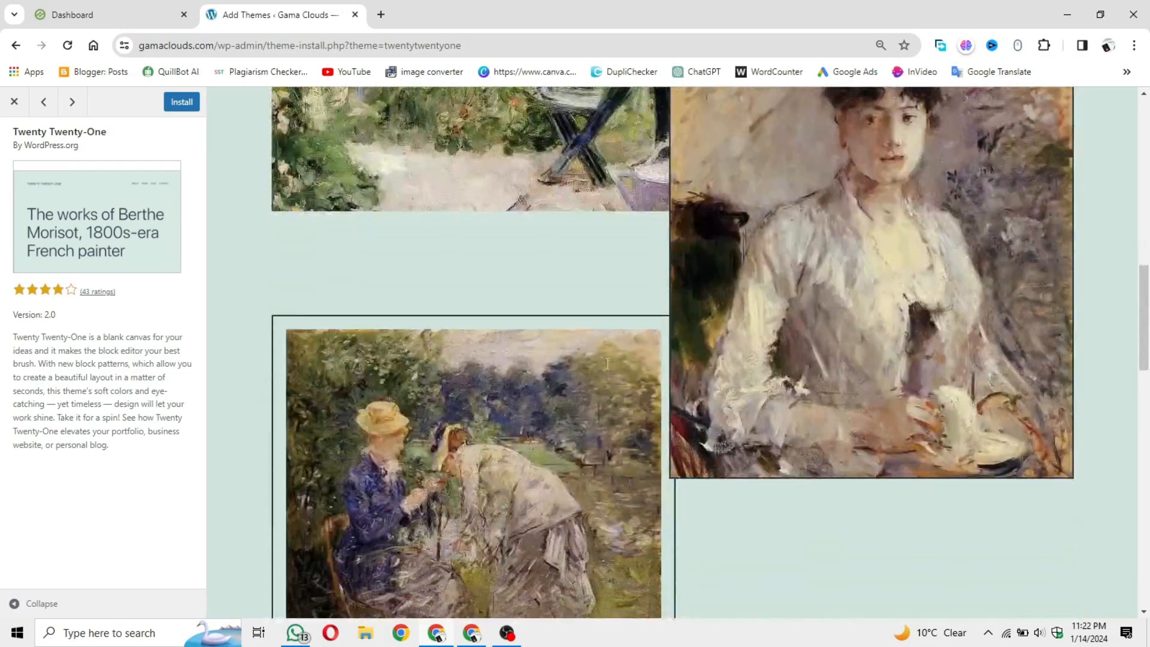
scroll(607, 364, up, 8)
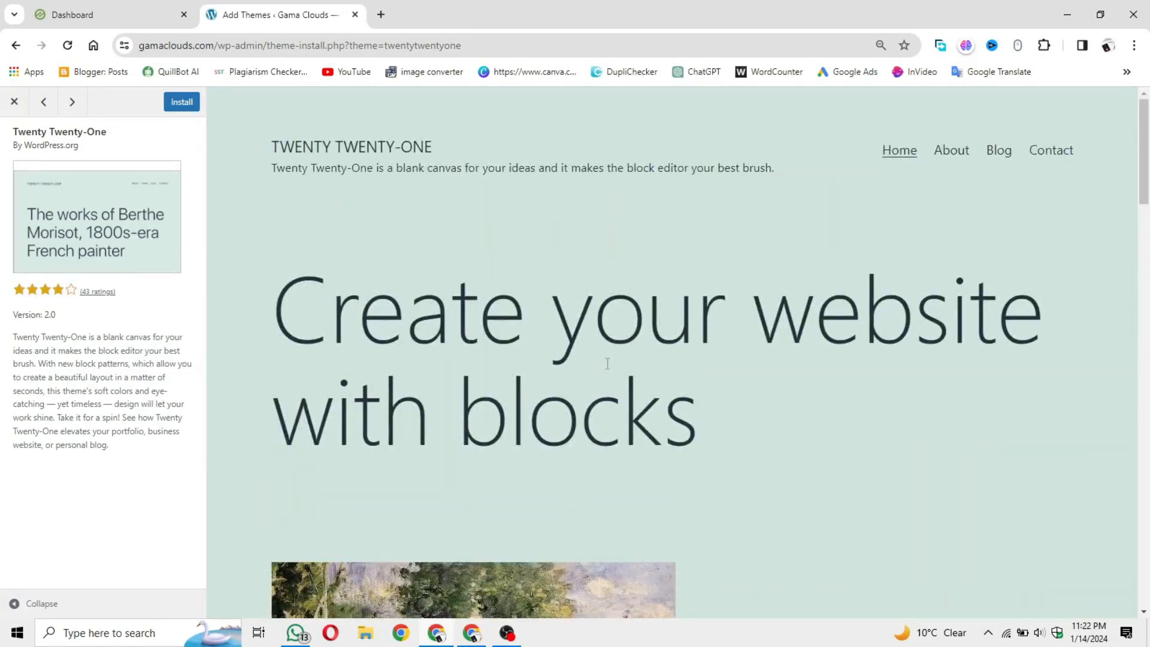
Look through the rest of the Twenty Twenty-One demo page and close the theme preview
scroll(608, 363, down, 10)
scroll(607, 364, up, 10)
click(14, 102)
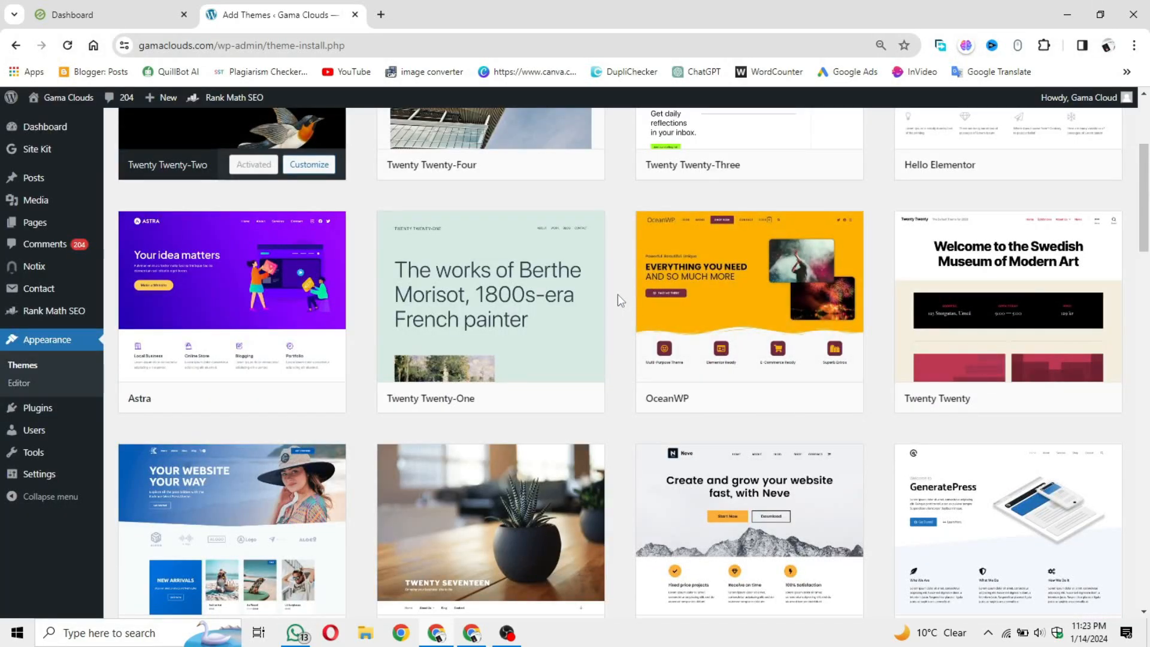
Find GeneratePress in the theme catalogue, preview its demo blog posts and close the preview
scroll(620, 300, down, 5)
click(1040, 284)
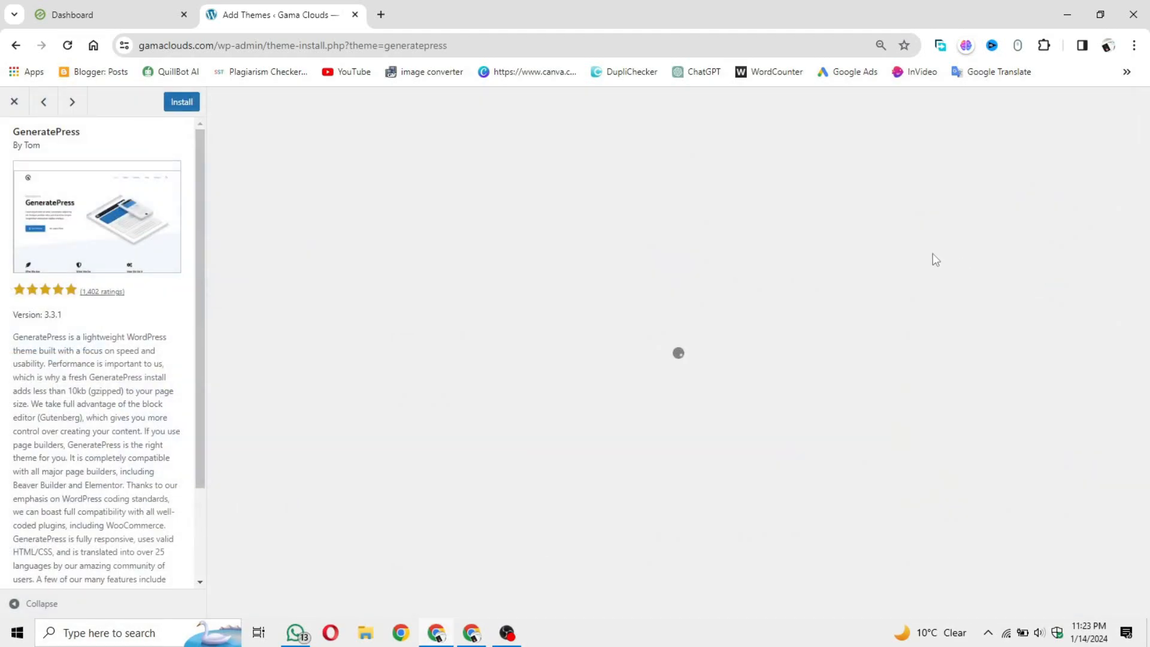
scroll(638, 397, down, 1)
scroll(638, 396, down, 10)
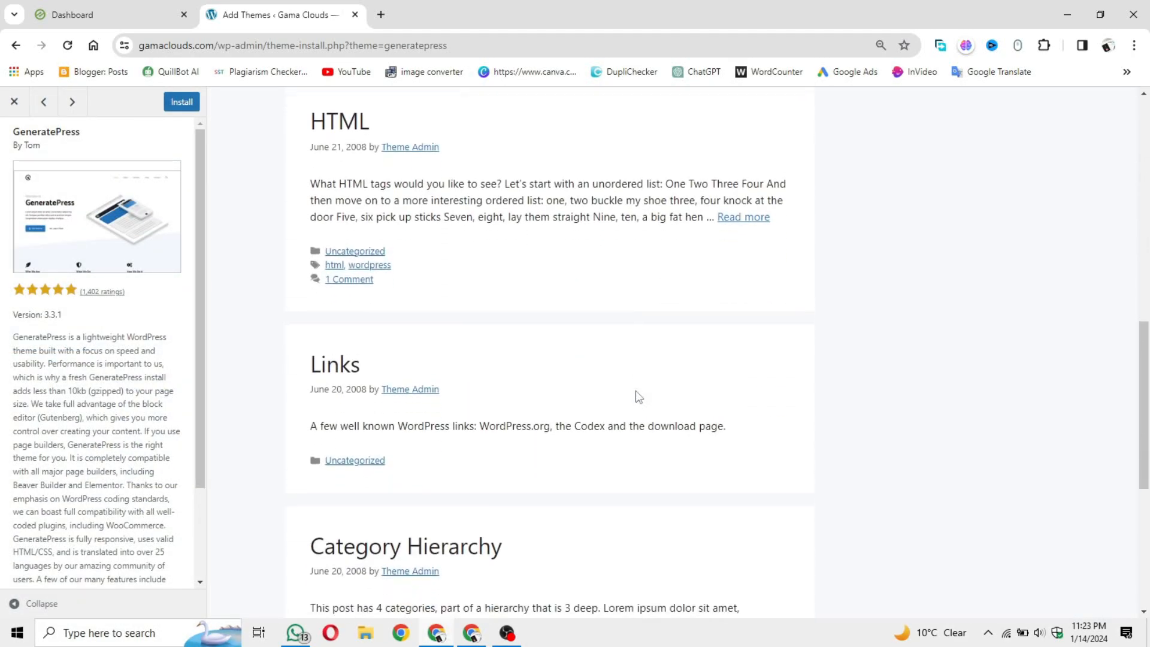
scroll(639, 397, up, 10)
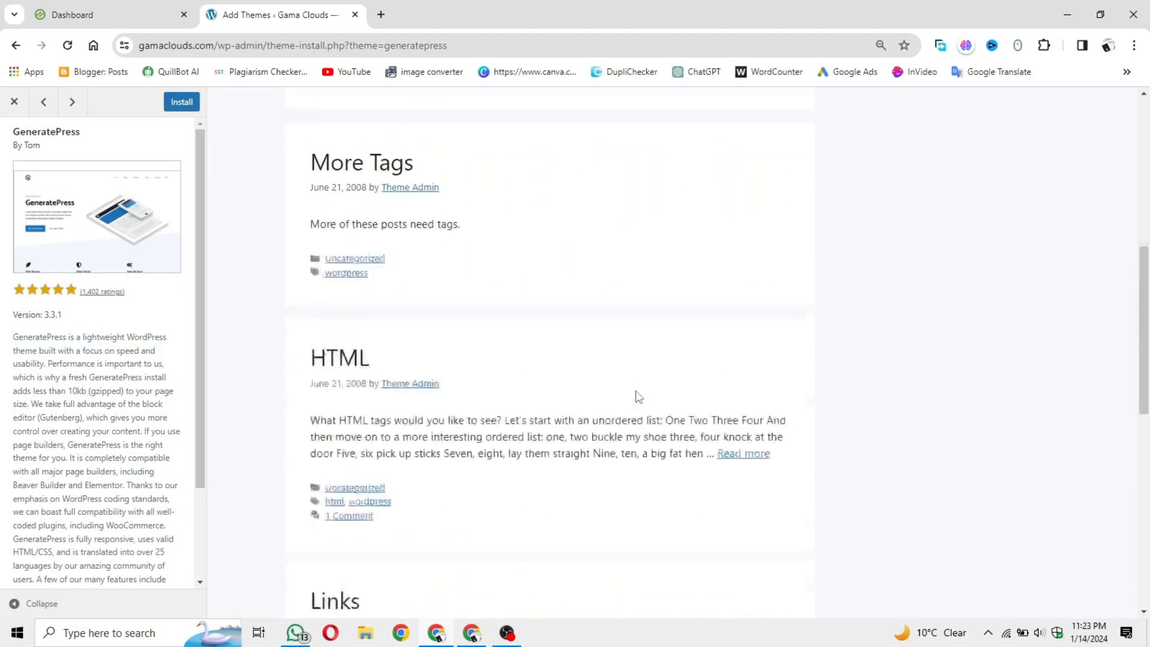
click(15, 102)
Look over the popular themes in the catalogue and revisit the published blogging guide post's layout
scroll(624, 413, down, 4)
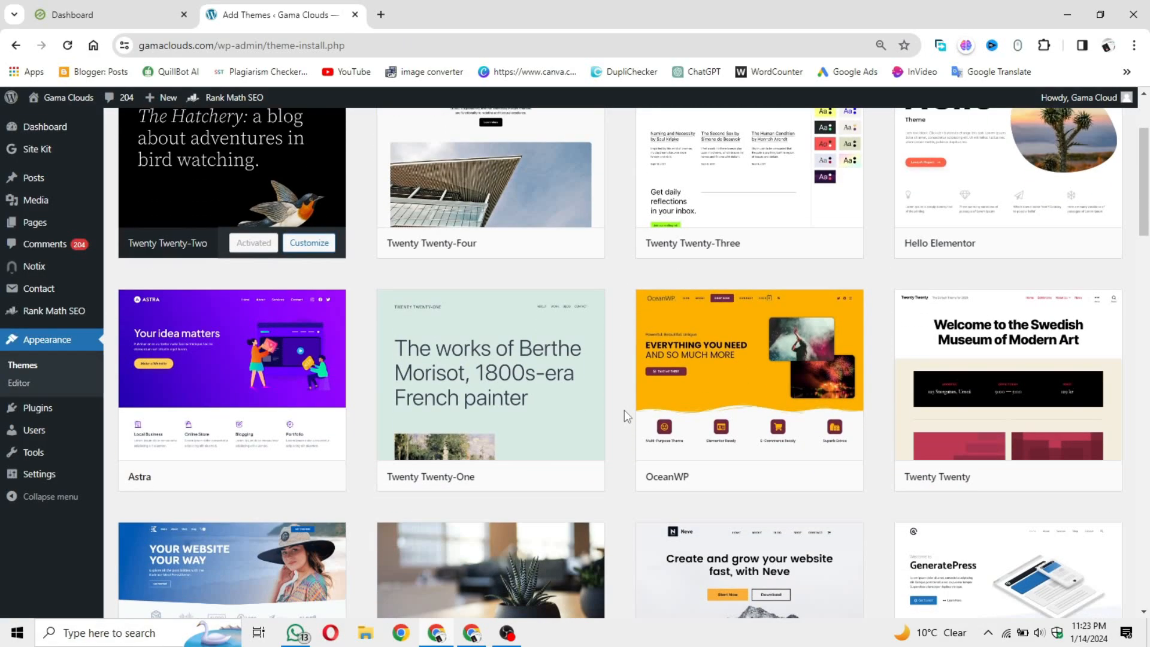
scroll(624, 414, up, 2)
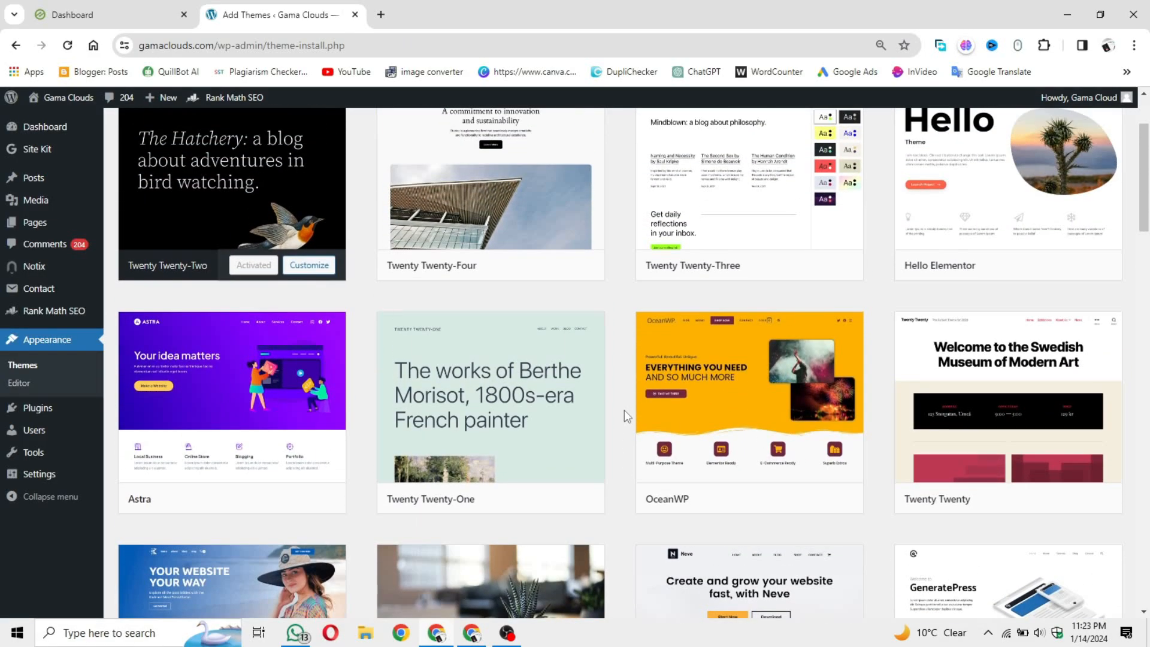
scroll(624, 410, up, 2)
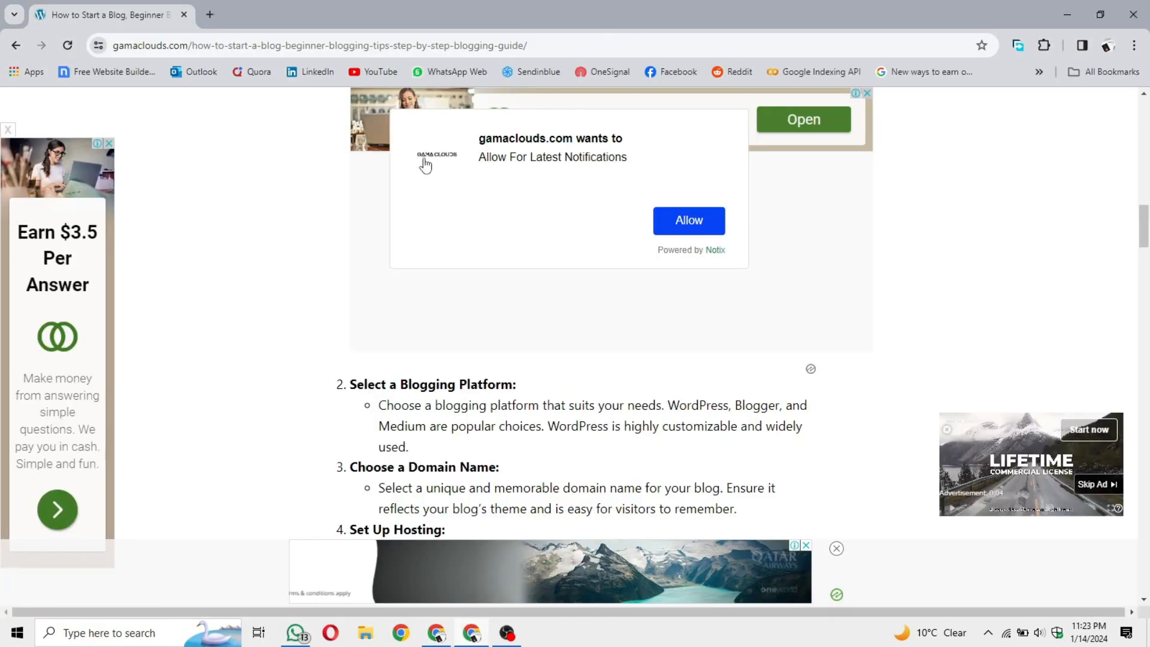
scroll(443, 209, up, 5)
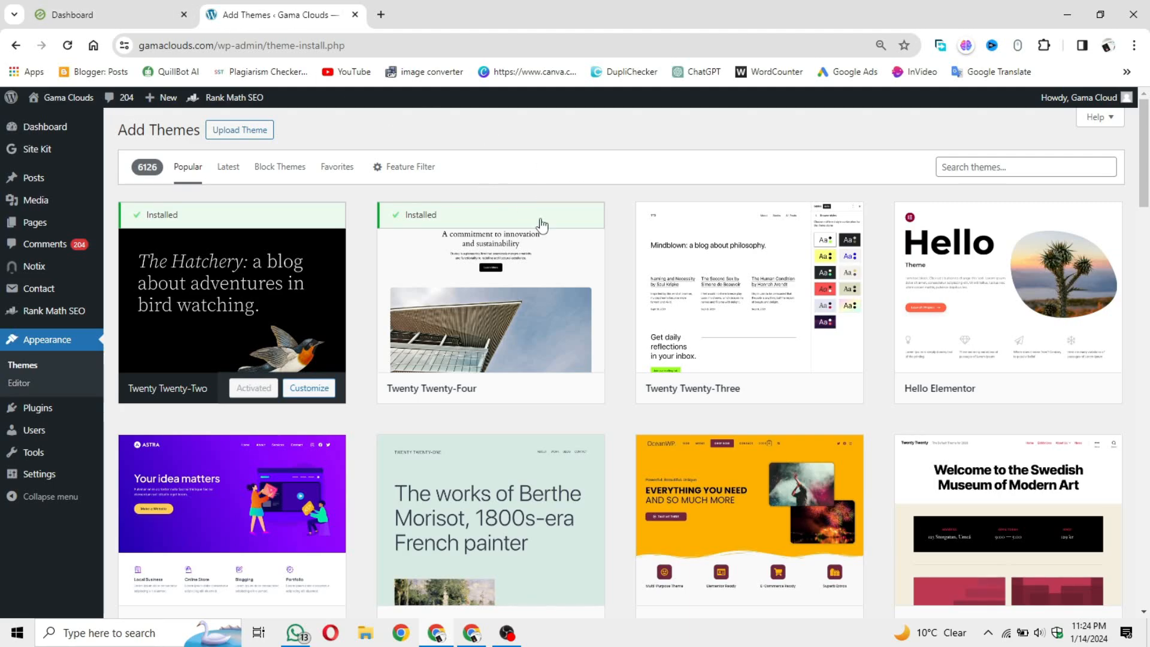
Switch to the Ezoic dashboard and look over the 30-day overview for gamaclouds.com
click(133, 8)
scroll(257, 336, down, 7)
scroll(256, 335, up, 7)
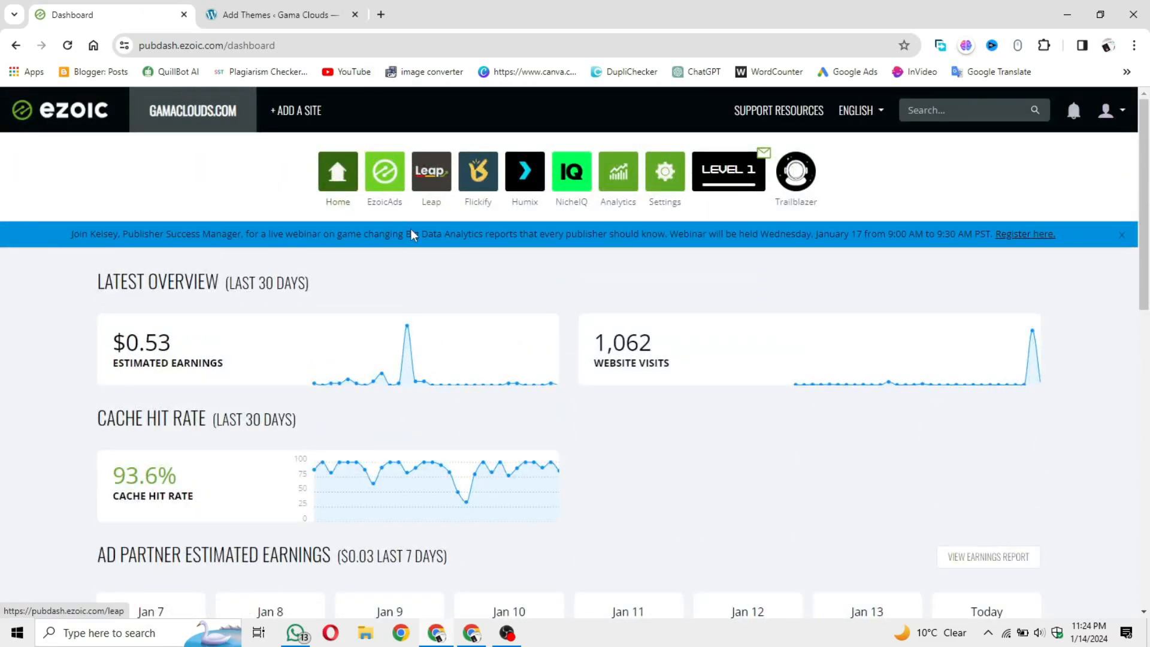
Open Leap for gamaclouds.com and review its introduction and Core Vital Scores overview
click(432, 175)
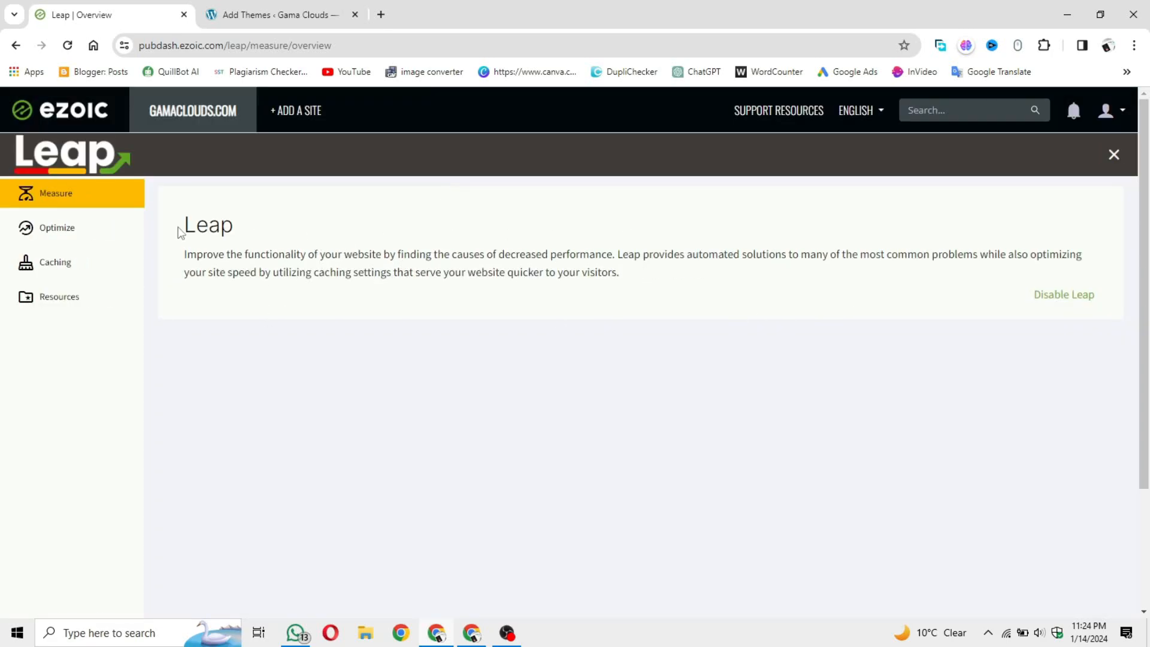
drag(181, 231, 260, 233)
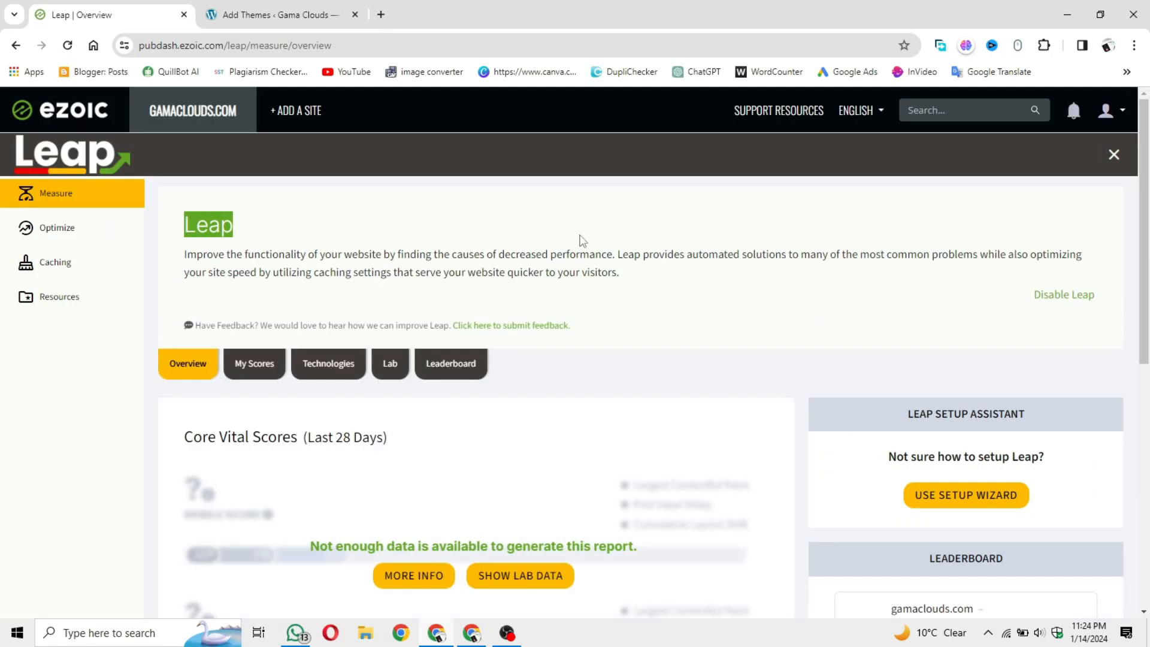
click(580, 239)
scroll(636, 321, down, 4)
scroll(638, 323, up, 4)
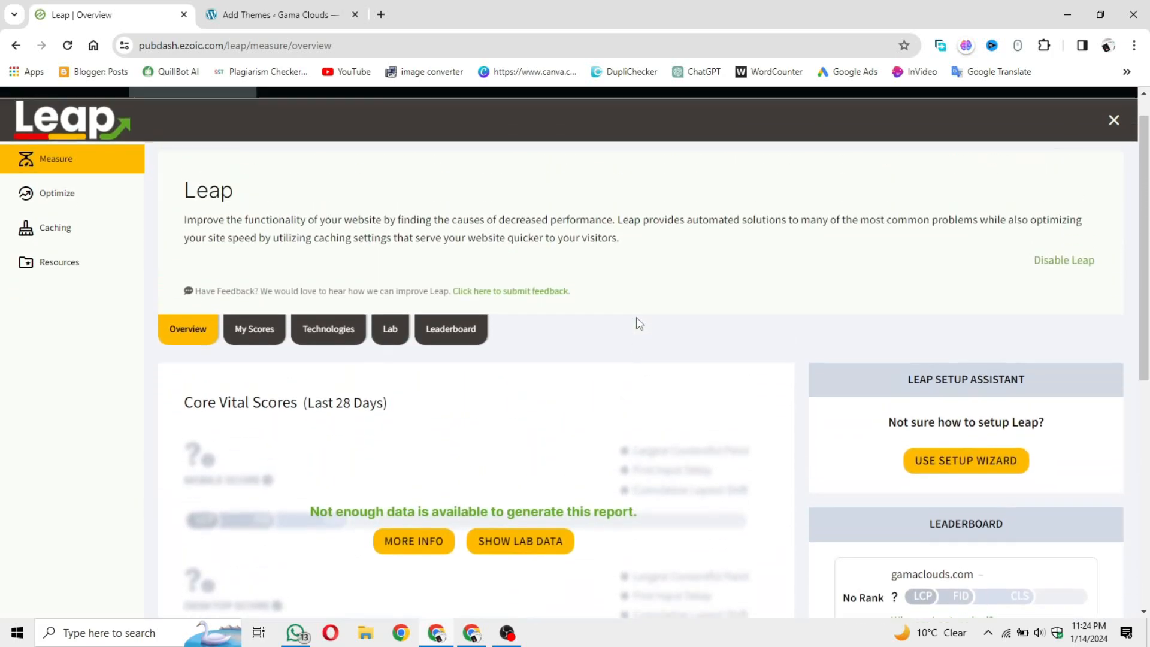
scroll(639, 323, up, 1)
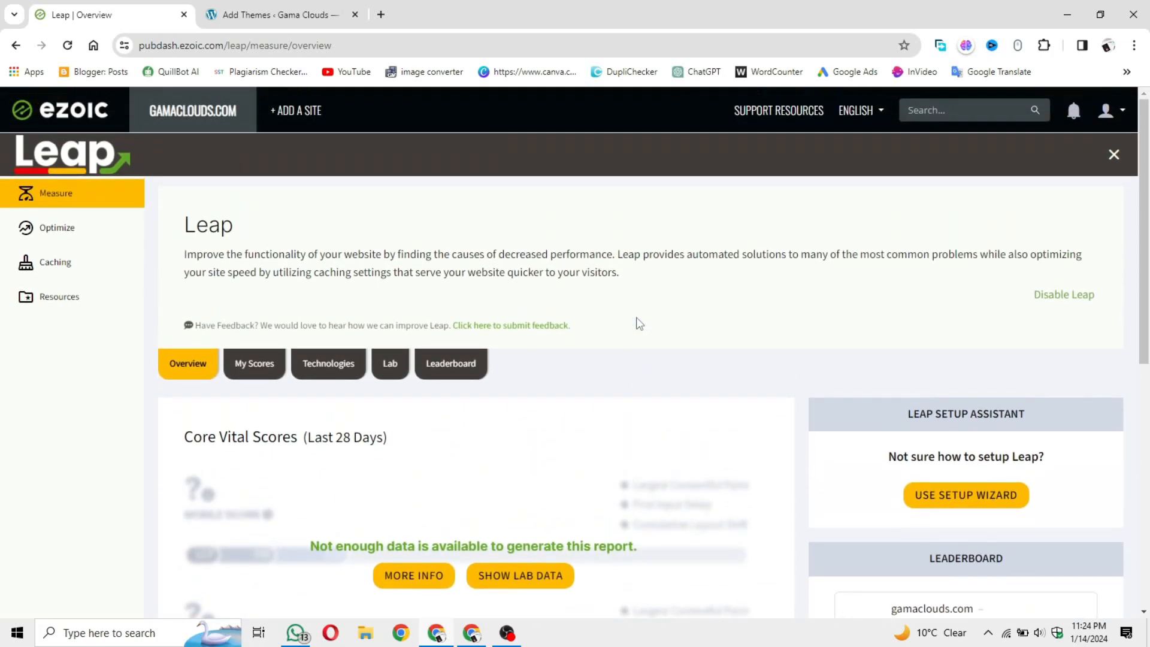
Review Leap's current optimization settings and return to the Measure overview to check its scores and leaderboard summary
click(123, 238)
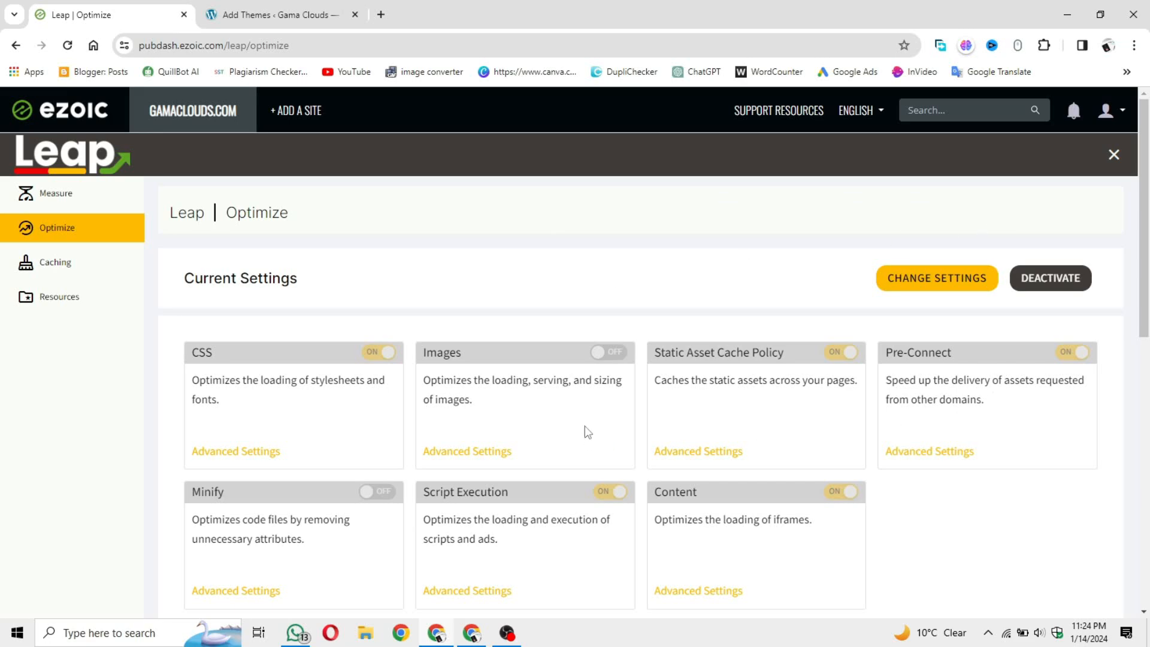
scroll(752, 290, down, 1)
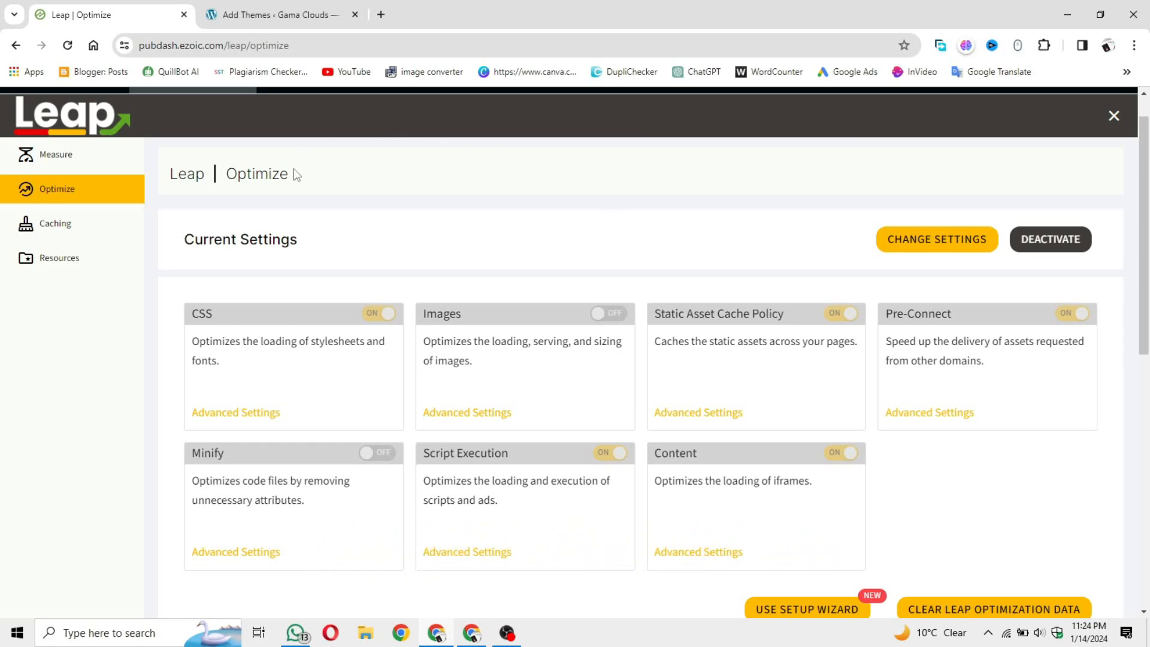
click(84, 158)
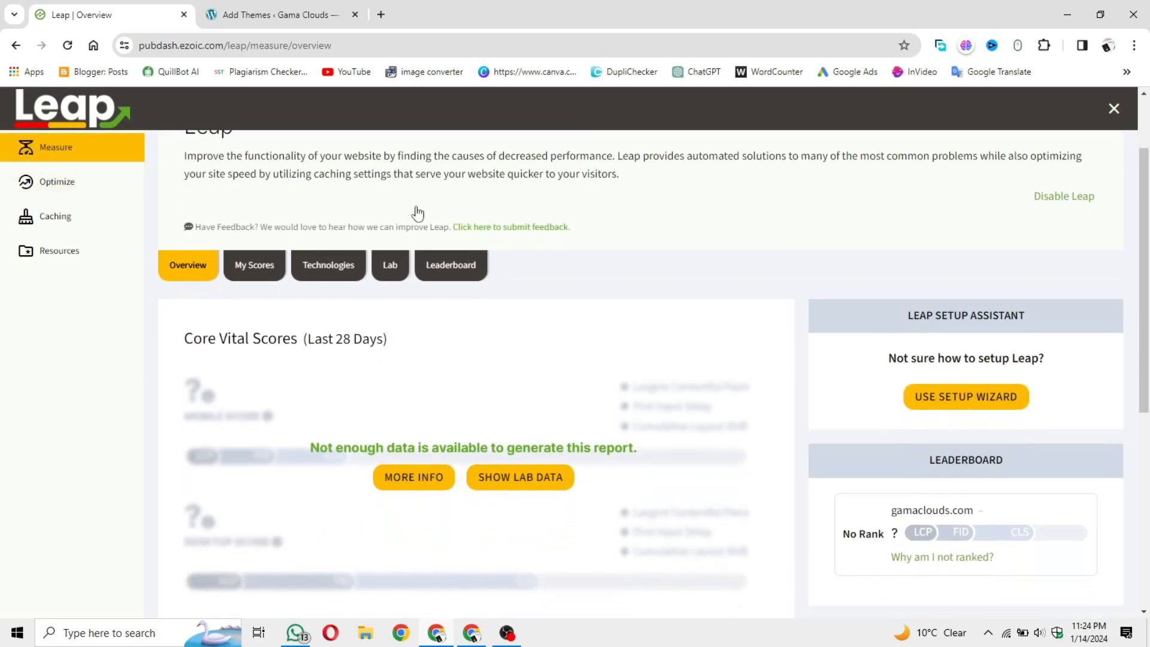
scroll(539, 270, down, 2)
scroll(698, 339, down, 2)
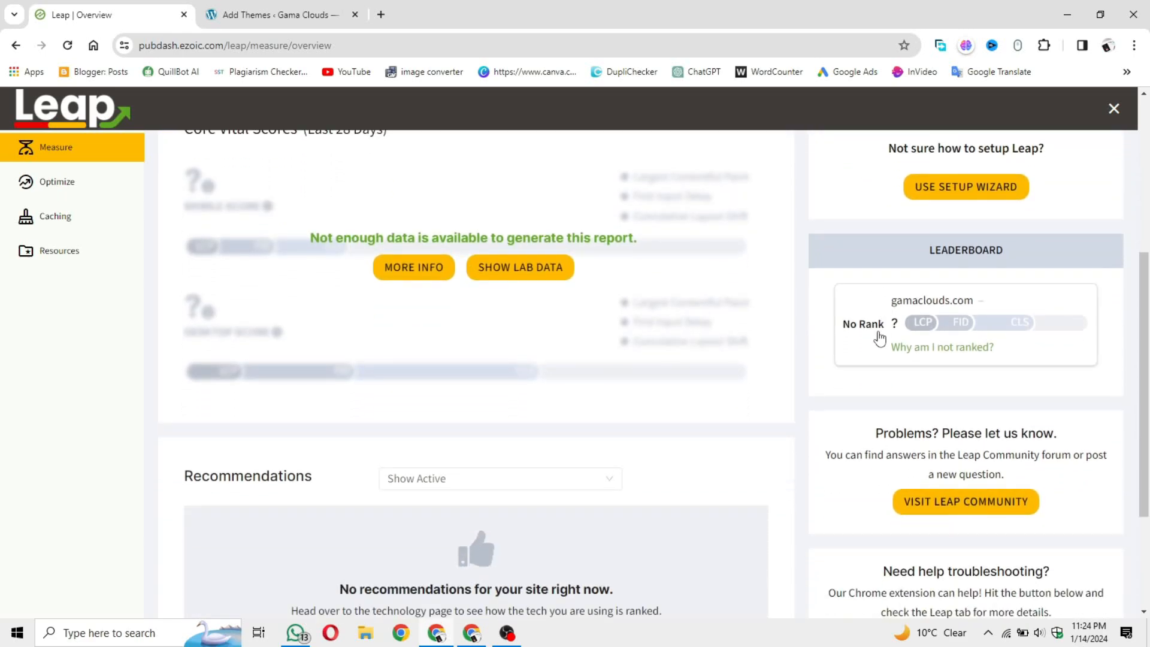
Open the Leap leaderboard and examine the top five mobile sites' scores and the first-ranked site's details
click(839, 340)
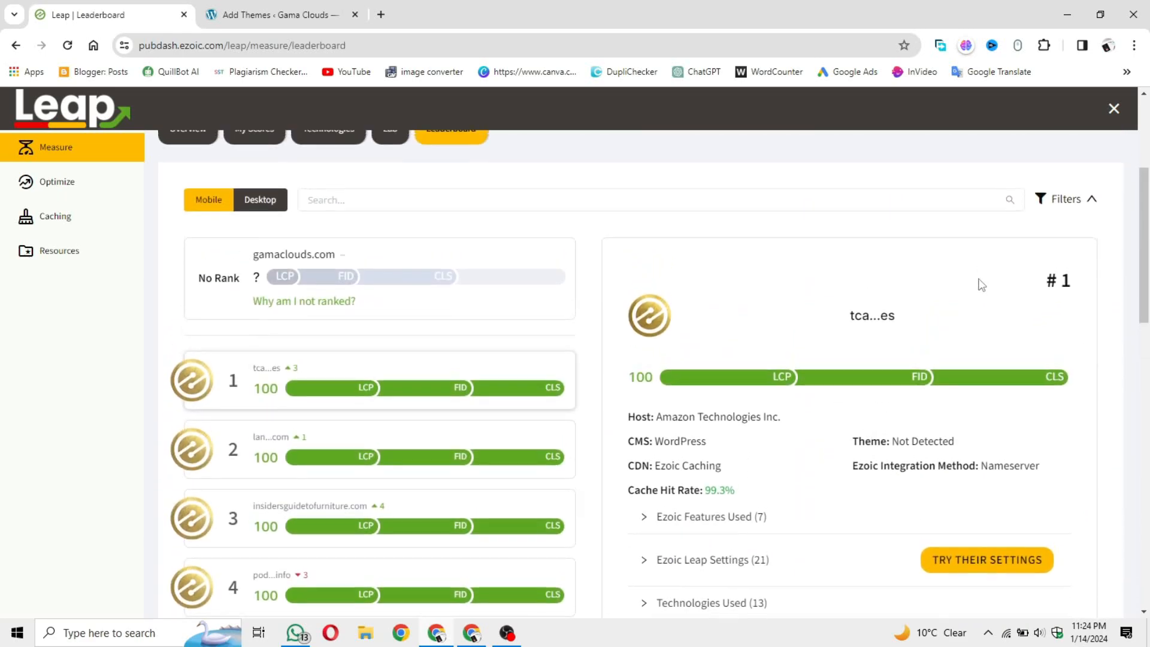
scroll(506, 305, down, 3)
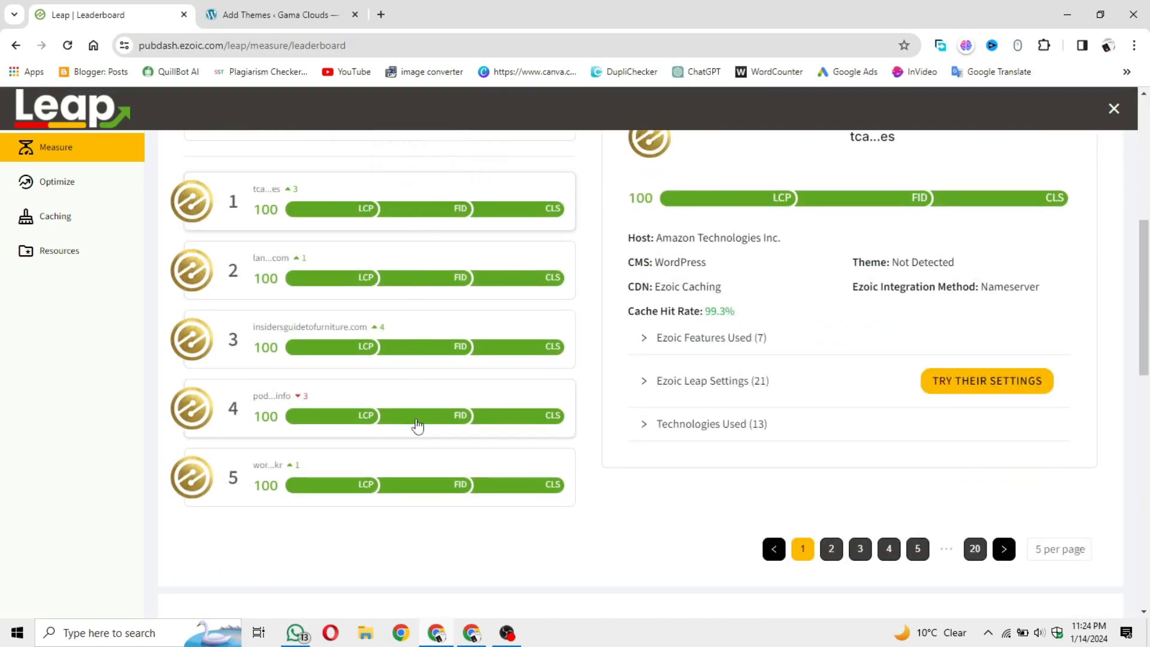
mouse_move(434, 406)
scroll(606, 306, up, 1)
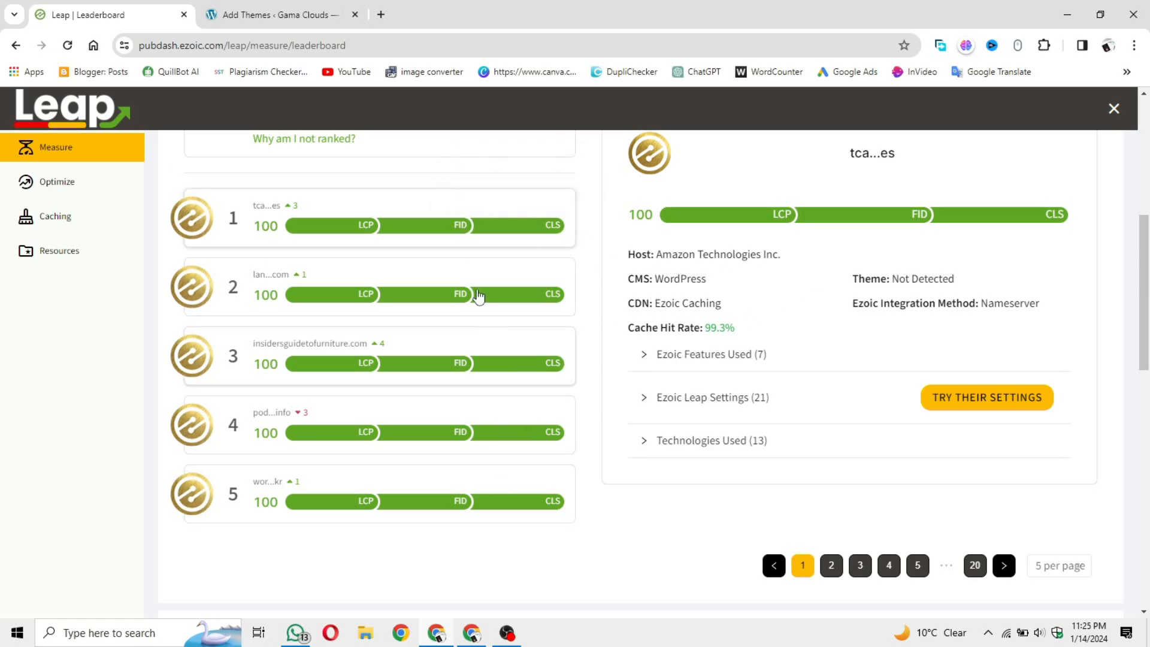
scroll(559, 264, up, 1)
scroll(560, 266, up, 1)
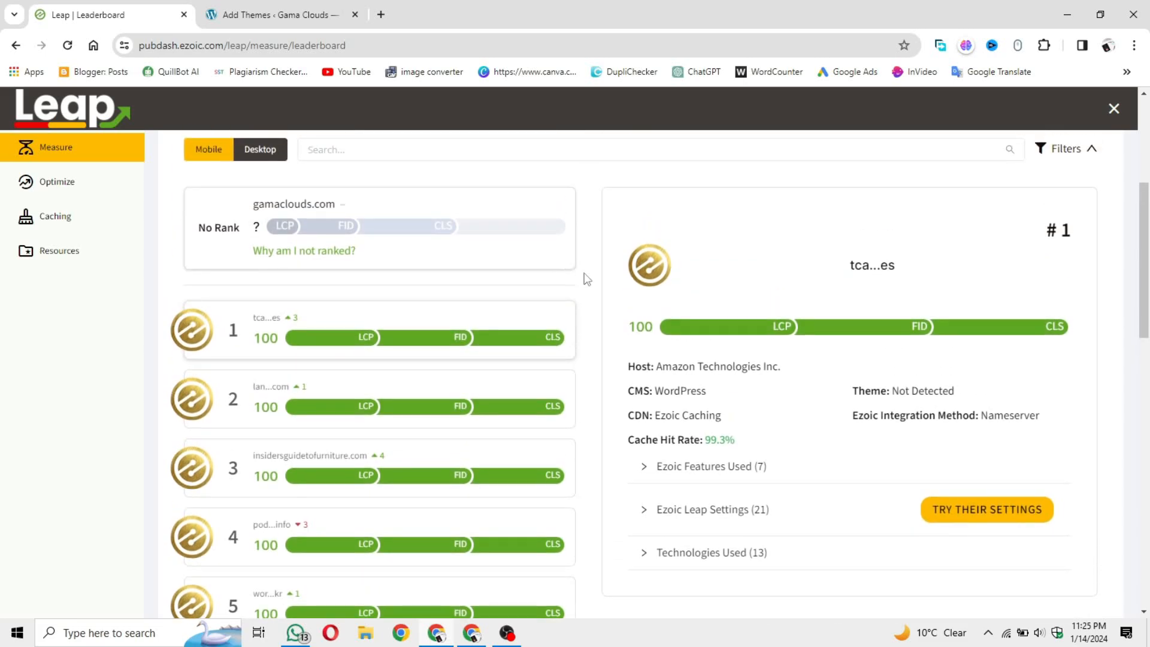
mouse_move(653, 341)
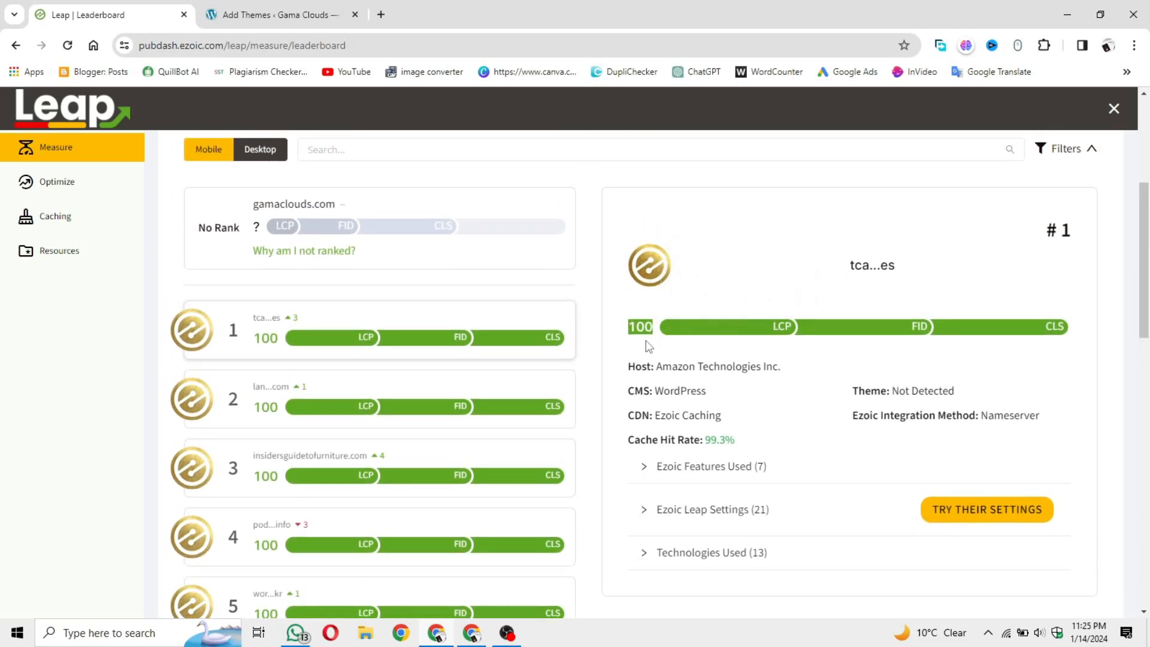
click(628, 341)
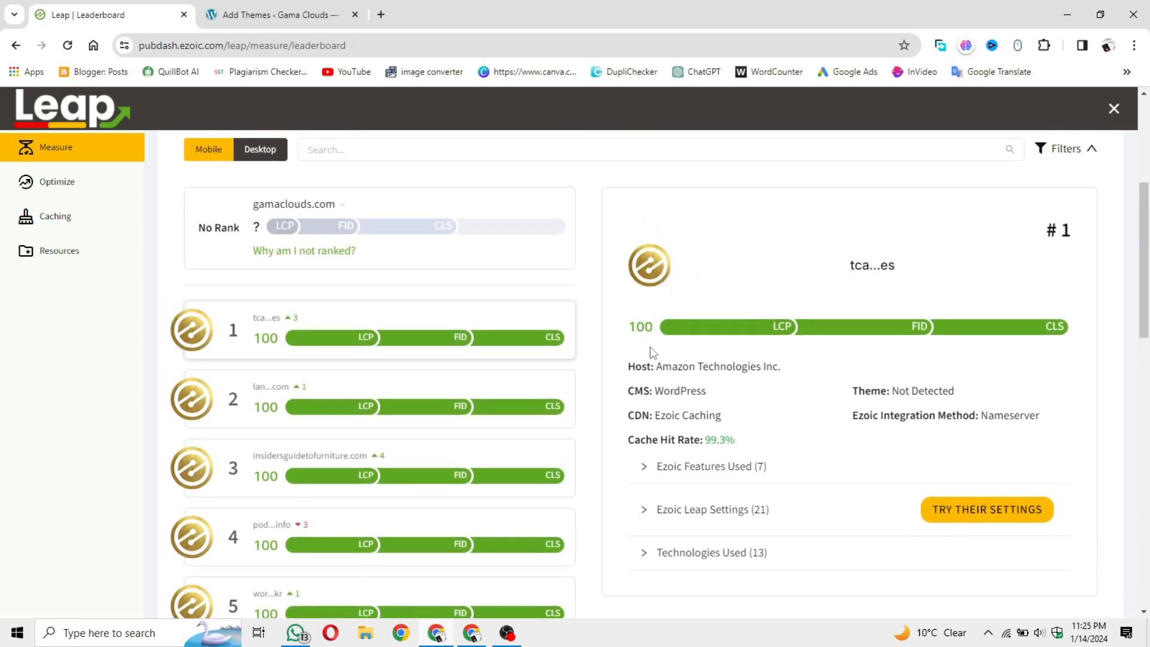
mouse_move(729, 336)
scroll(761, 420, down, 1)
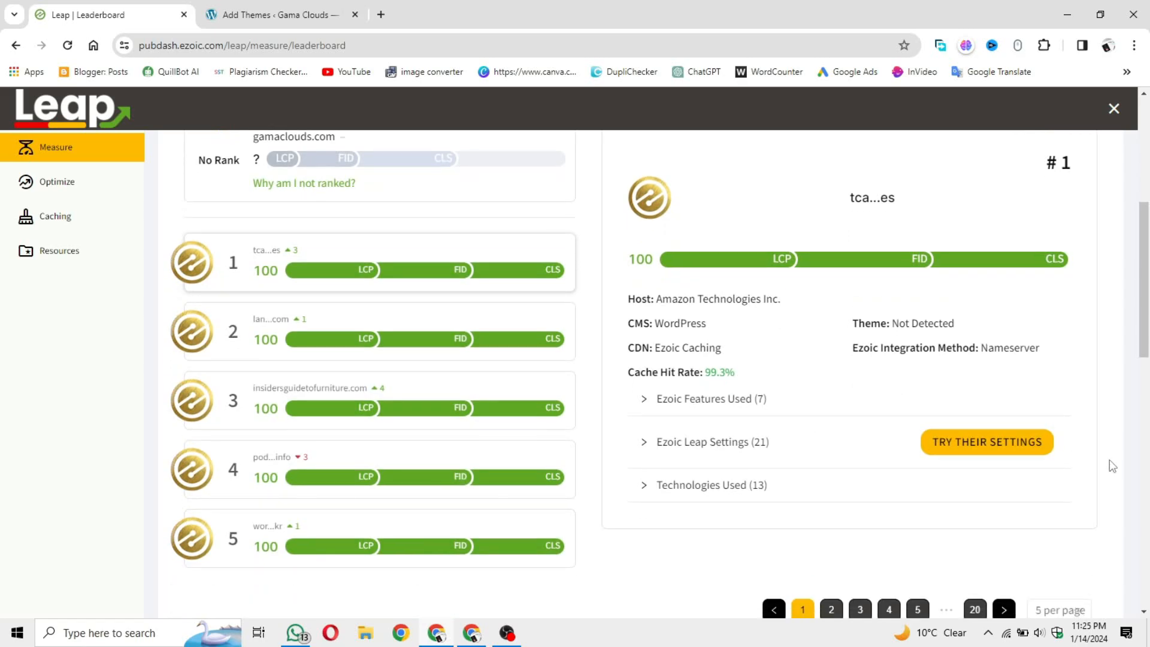
Apply the first-ranked site's Leap settings to the settings editor and check that every optimization category is included
click(1036, 452)
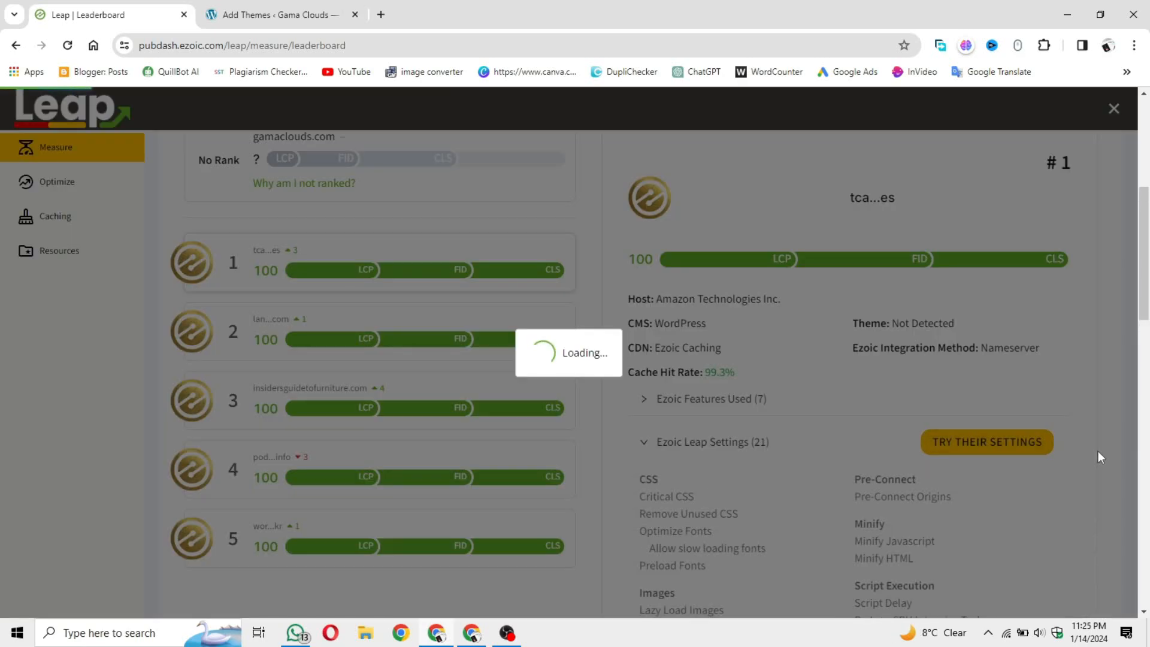
scroll(1068, 472, down, 4)
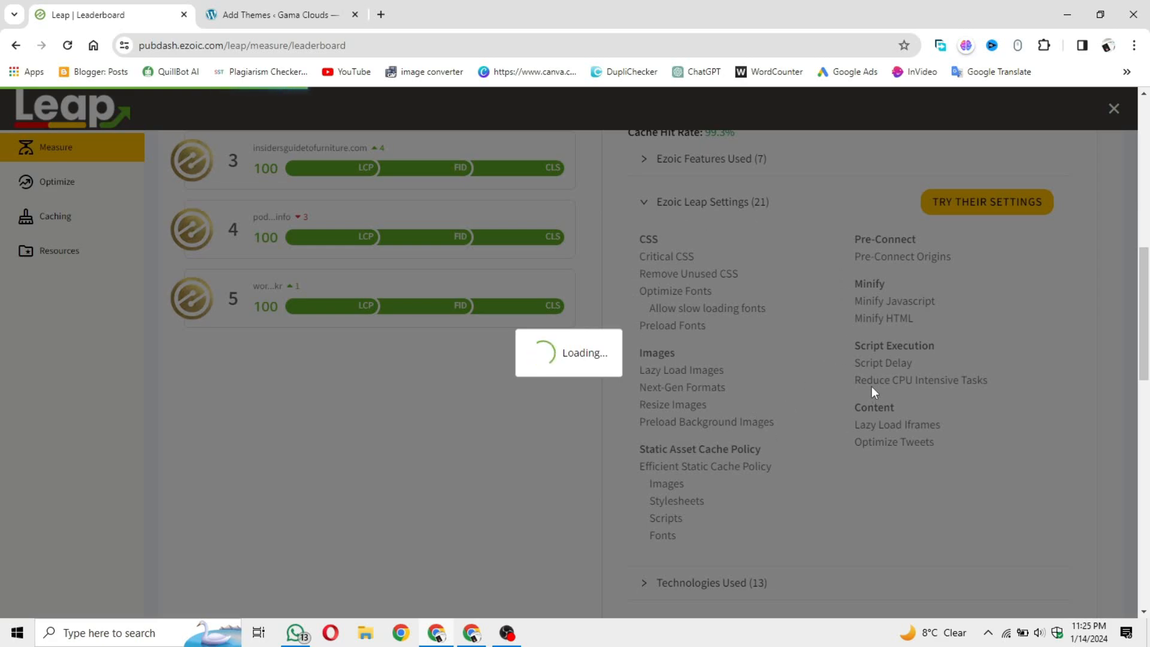
scroll(872, 386, up, 2)
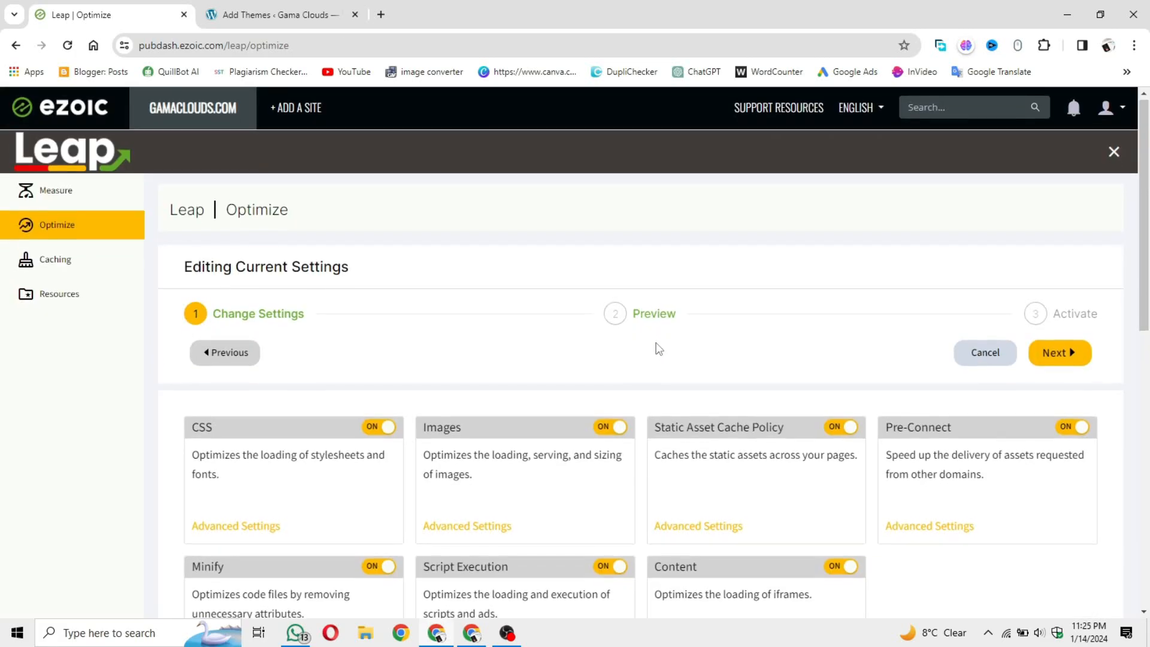
scroll(657, 348, down, 3)
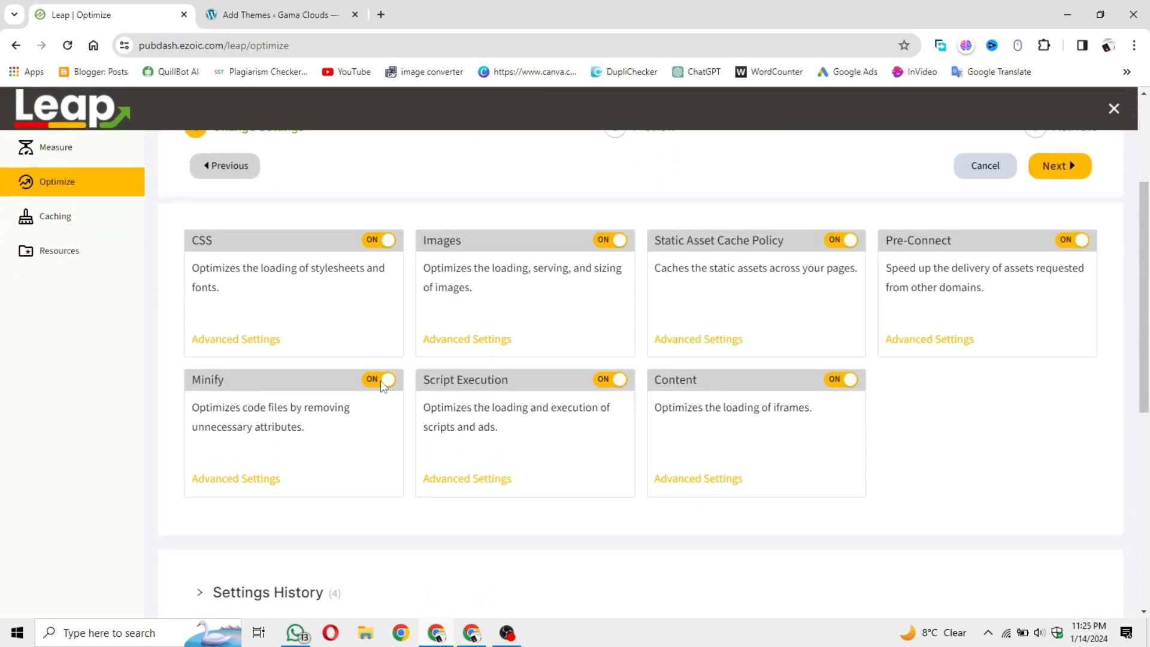
scroll(560, 326, up, 3)
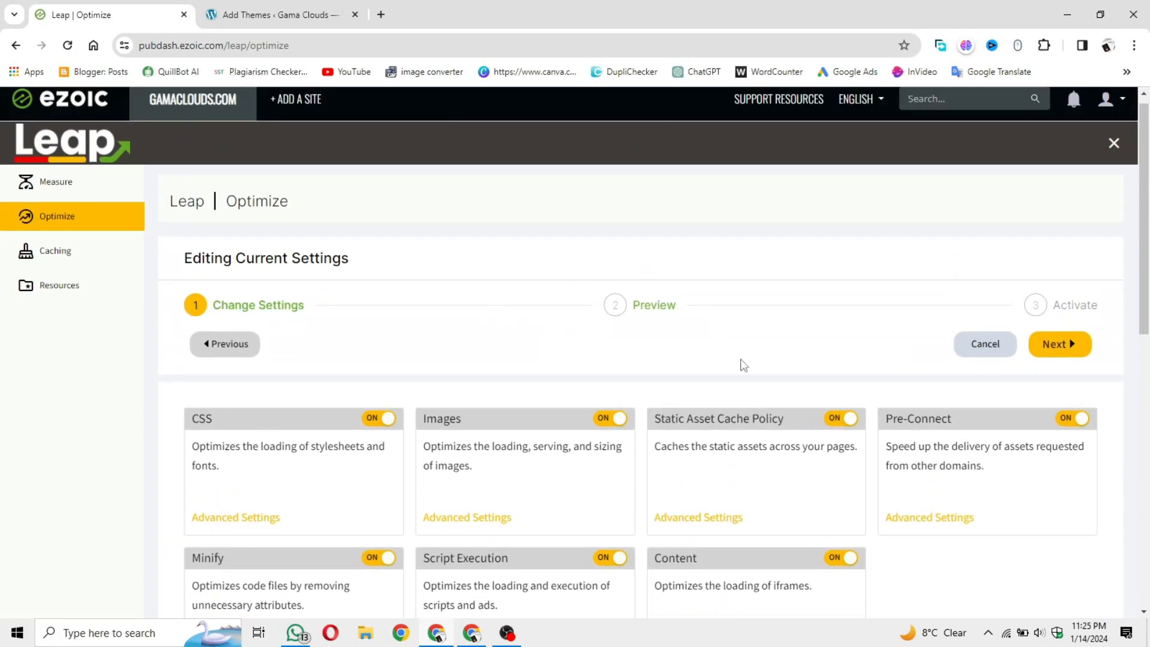
Proceed past the preview checklist, activate the edited Leap settings and check the current optimization categories
click(1045, 343)
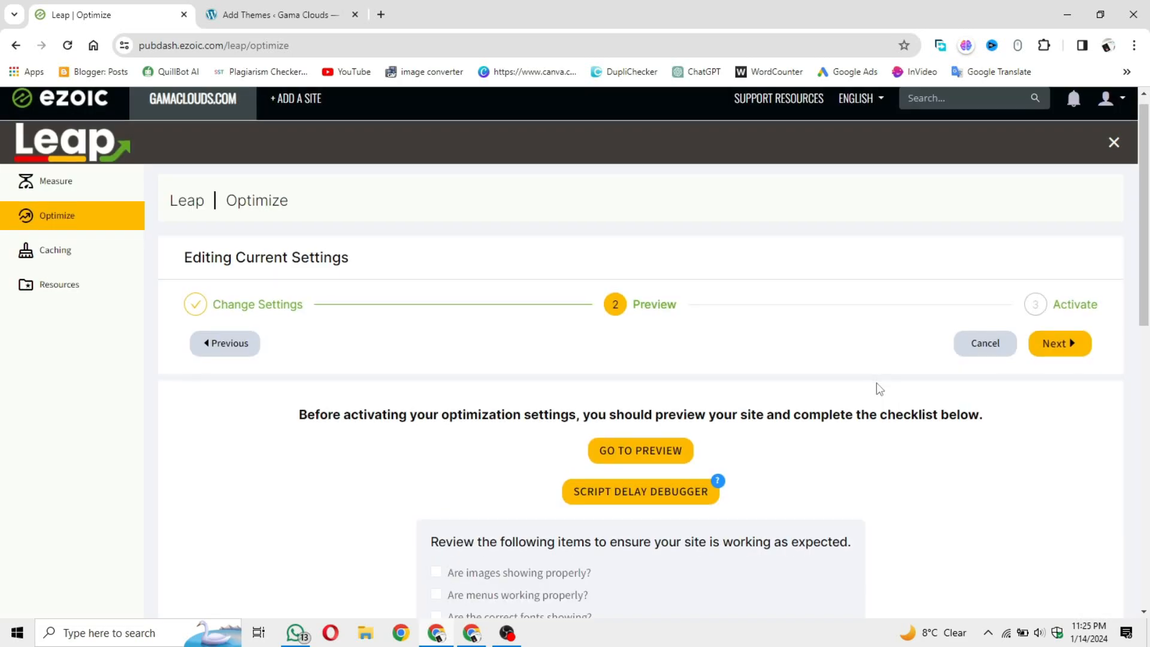
scroll(879, 387, down, 2)
scroll(996, 329, up, 1)
click(1052, 293)
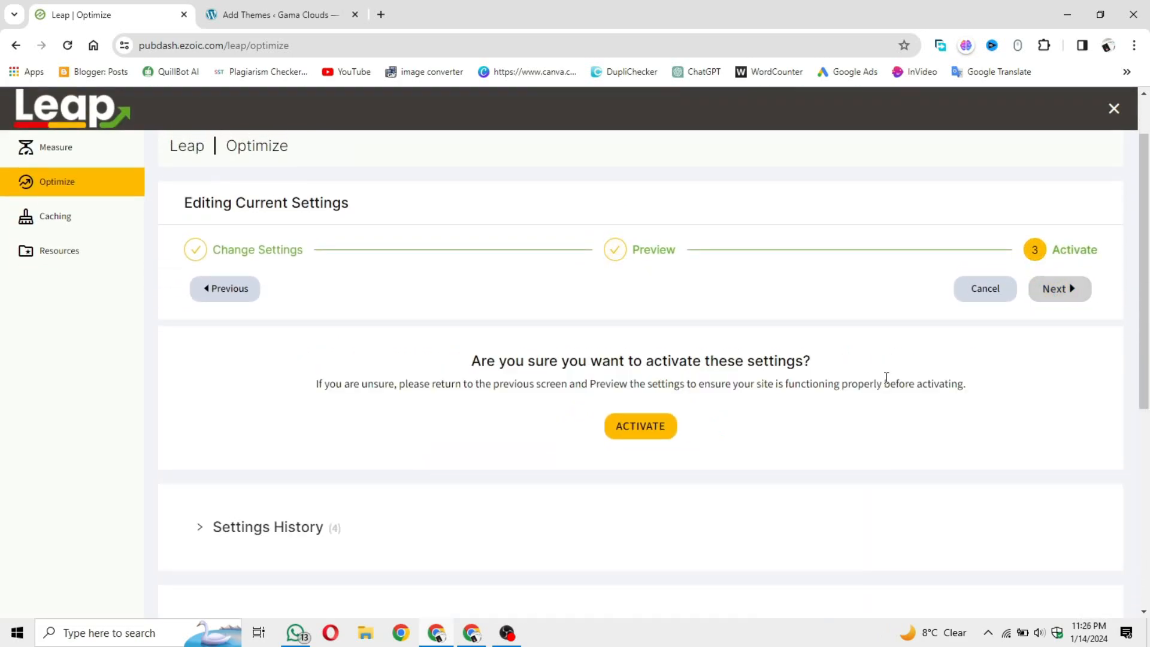
click(640, 426)
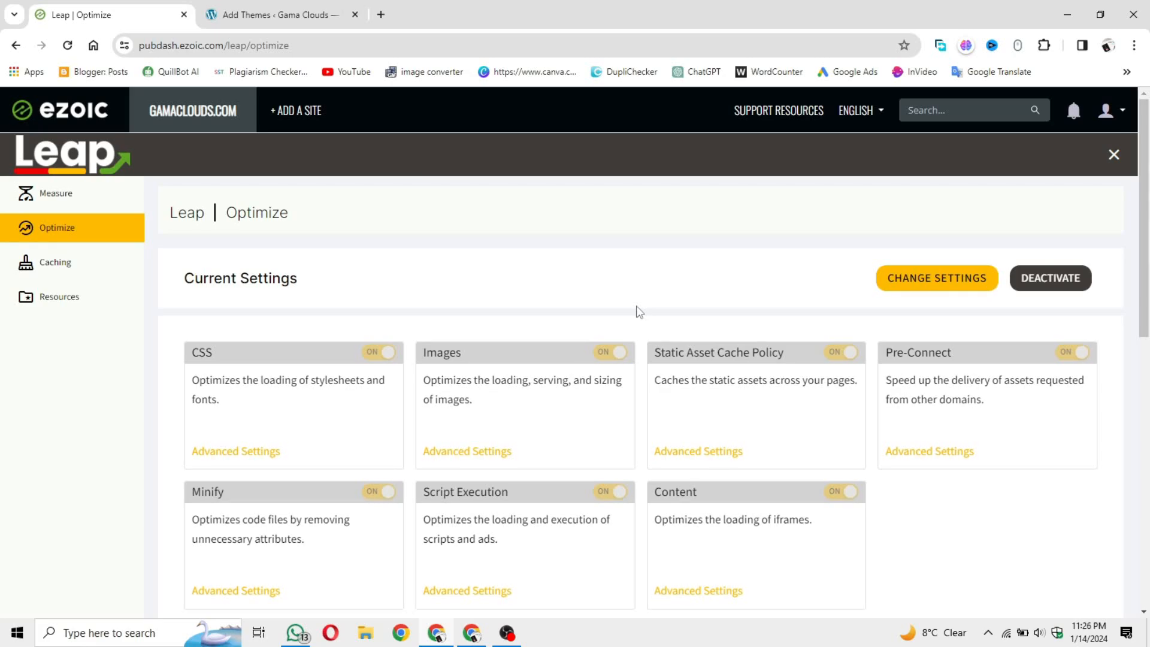
scroll(638, 311, down, 1)
scroll(497, 276, up, 1)
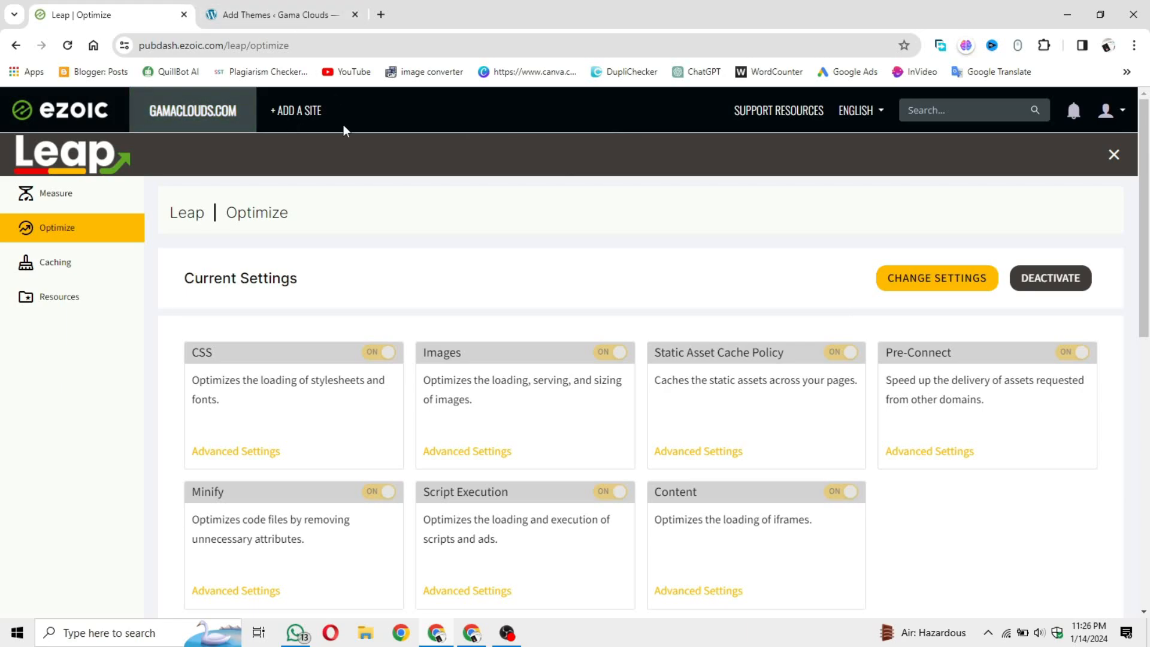
Search the web for "techmag template" in a new tab and open Templateify's TechMag Blogger template page
click(275, 15)
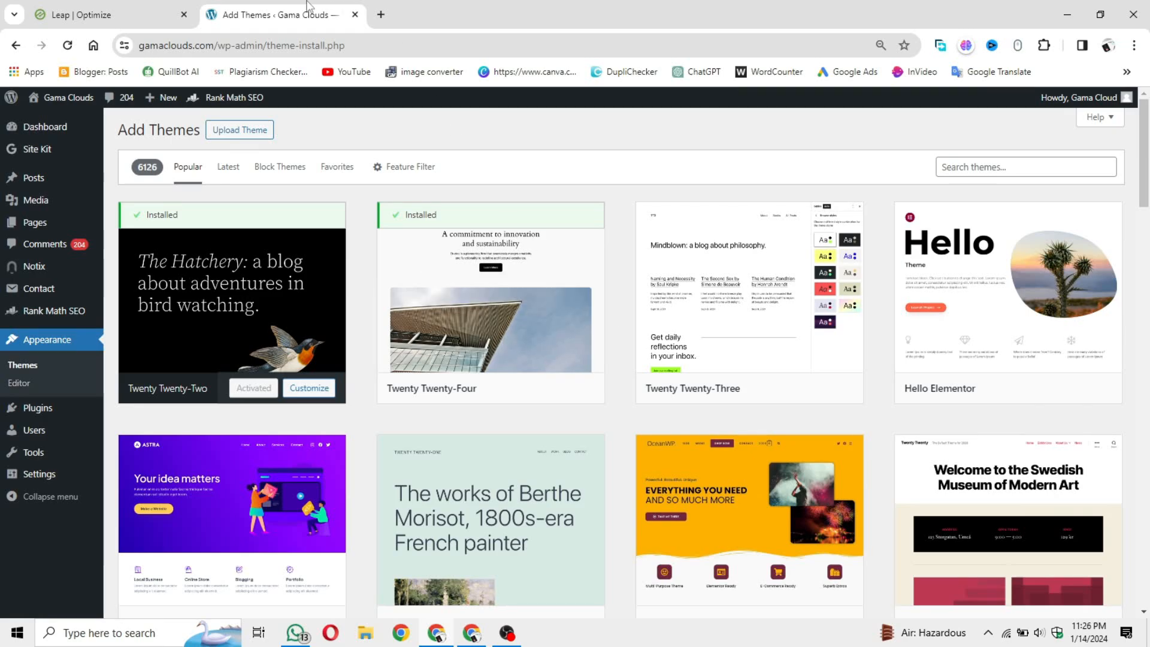
click(382, 14)
text(techma)
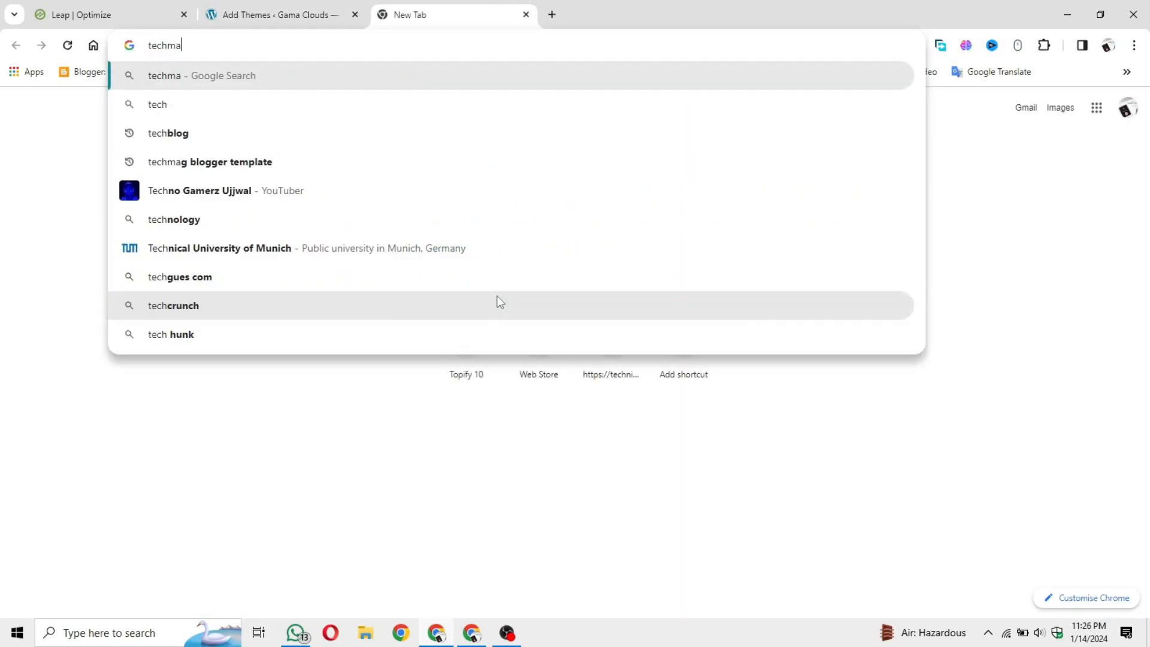
text(g templat)
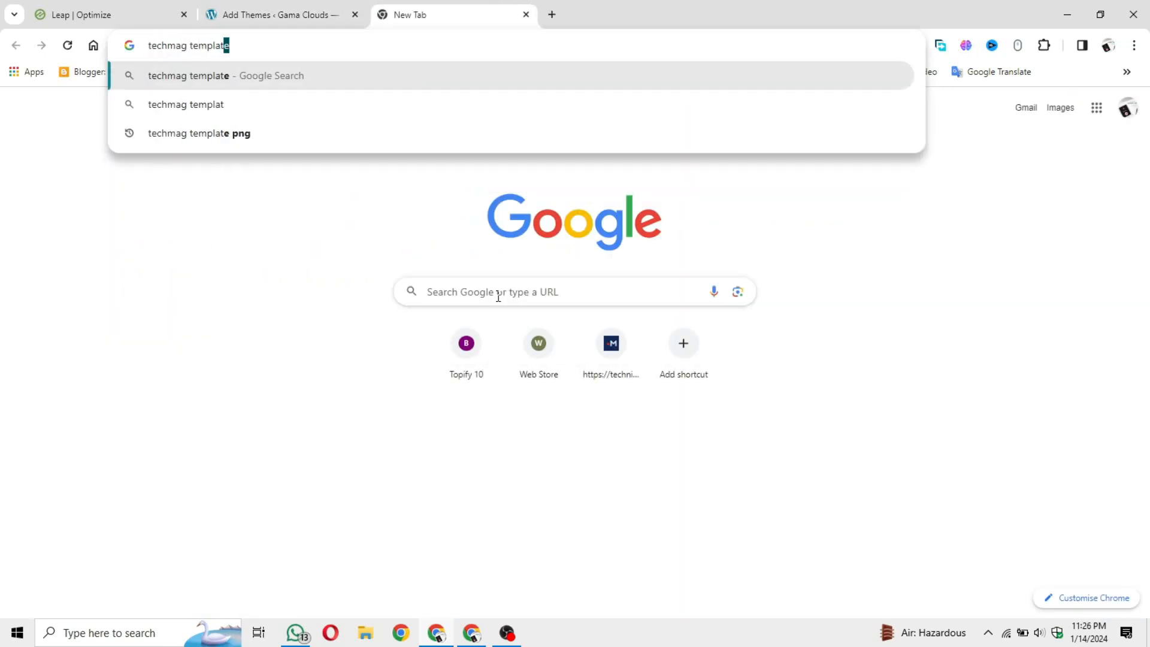
key(Return)
click(323, 291)
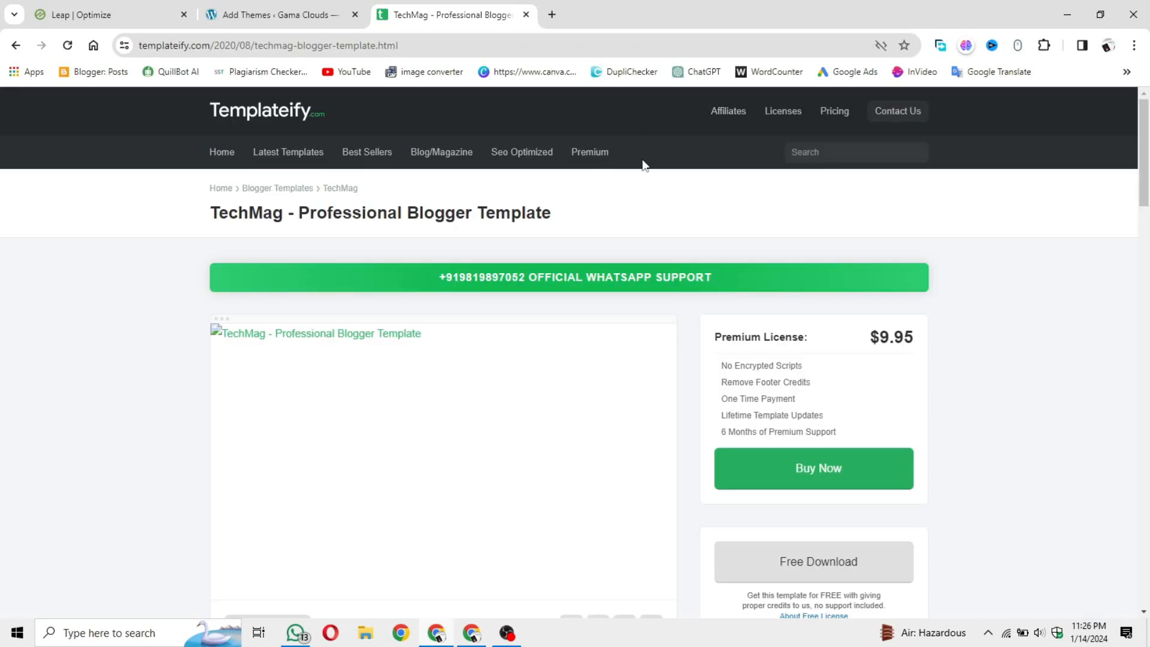
Open the TechMag template's live preview and examine its homepage layout from header to footer
scroll(638, 271, down, 3)
scroll(591, 373, down, 2)
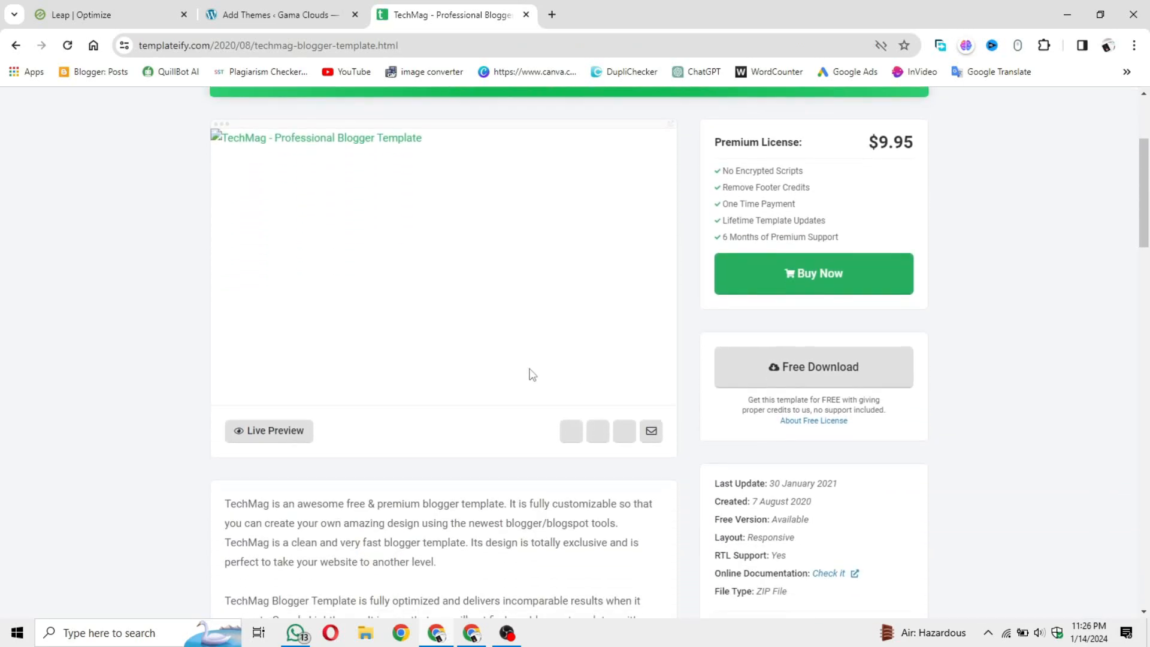
click(257, 431)
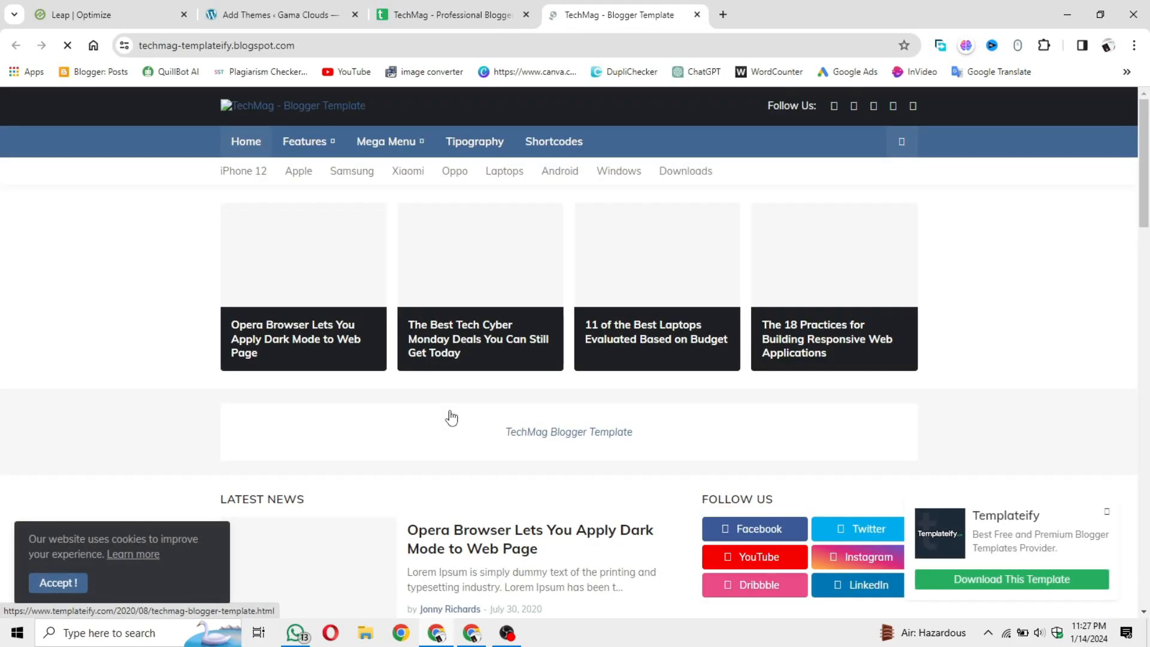
scroll(559, 459, down, 10)
scroll(559, 458, up, 10)
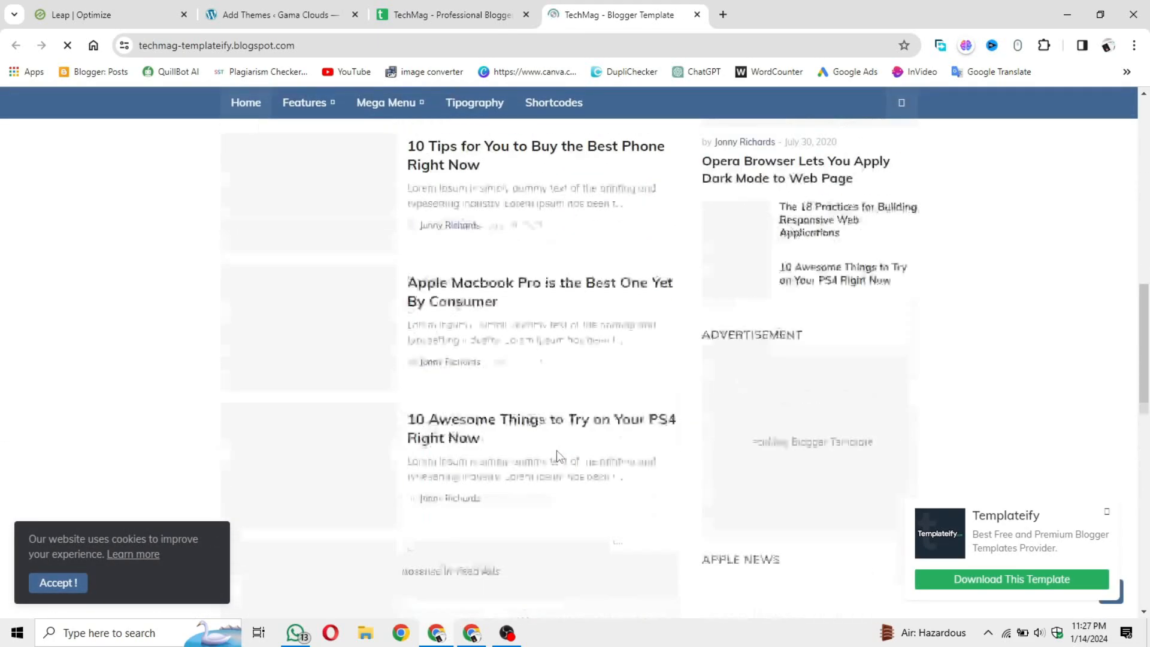
scroll(558, 458, down, 8)
scroll(557, 457, up, 8)
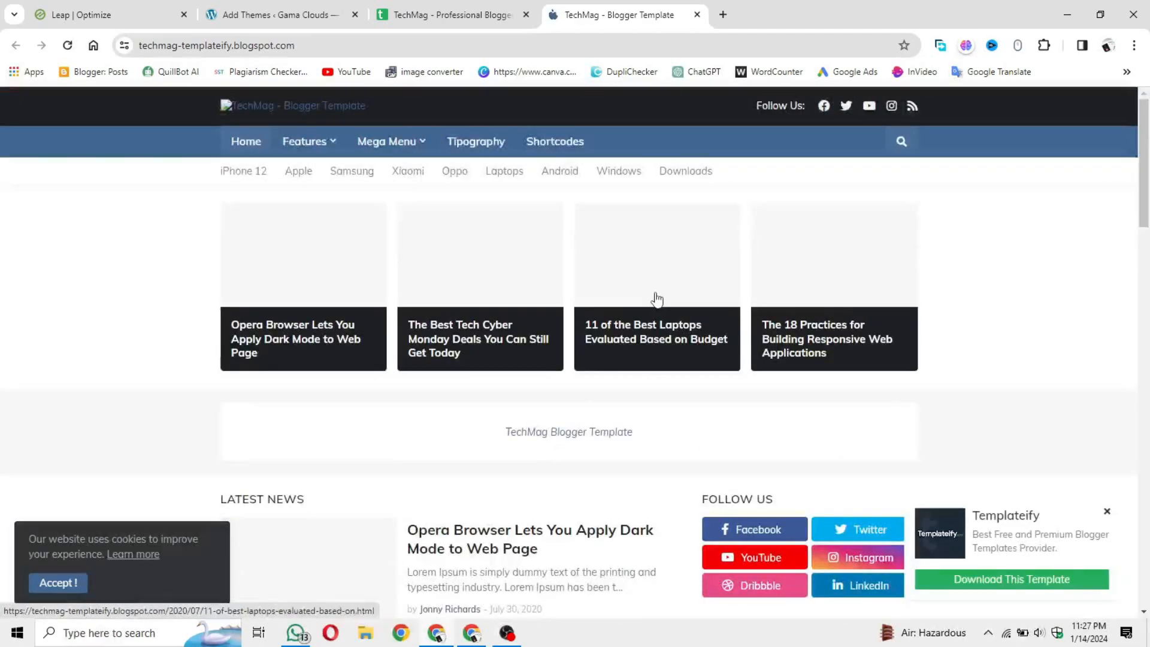
Search the web for "superfast template" in a new tab and open the SuperFast Blogger Template page on gooyaabitemplates.com
click(723, 14)
text(su)
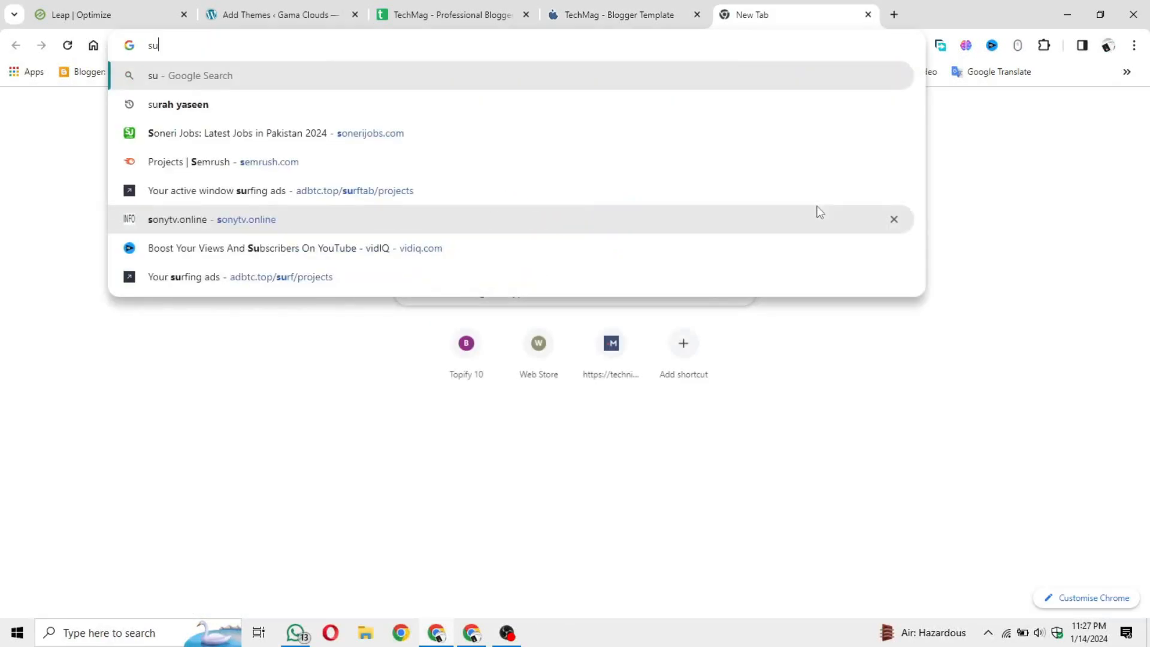
text(perfast template)
key(Return)
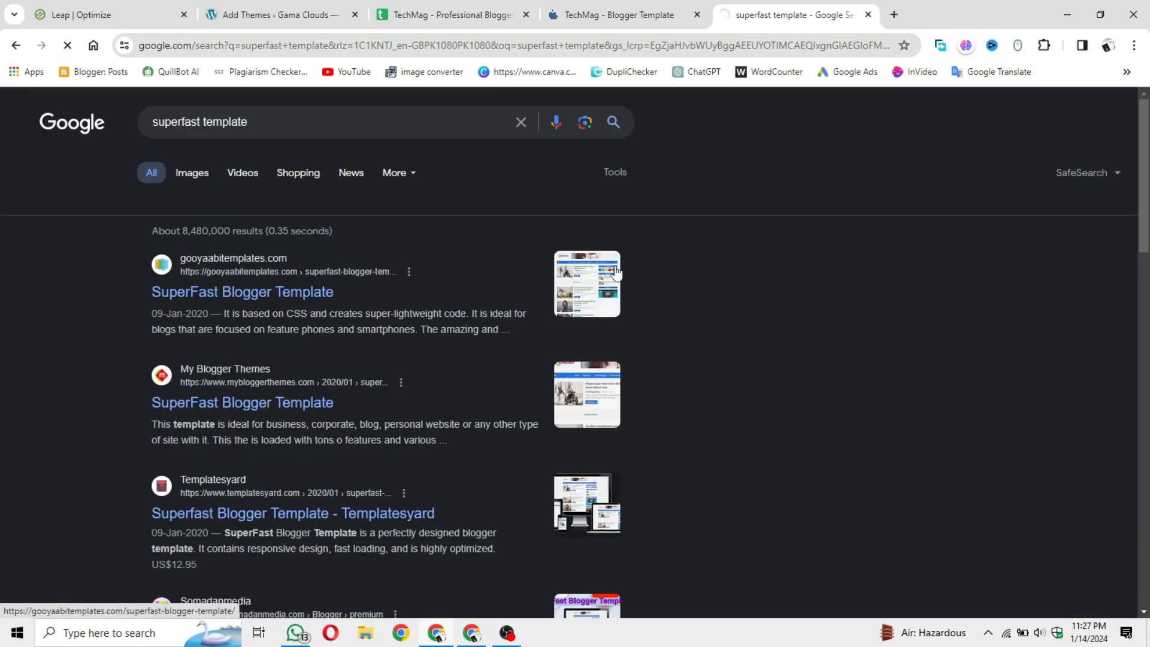
click(617, 272)
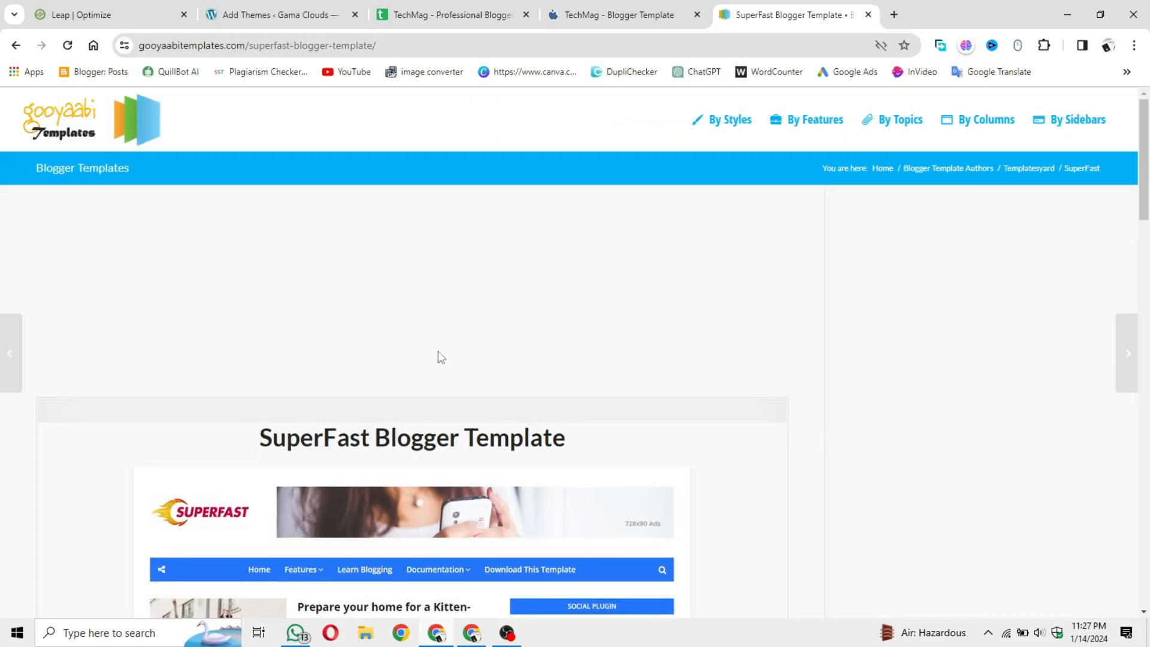
Open the SuperFast template's live demo and look through its homepage layout
scroll(437, 351, down, 6)
click(161, 509)
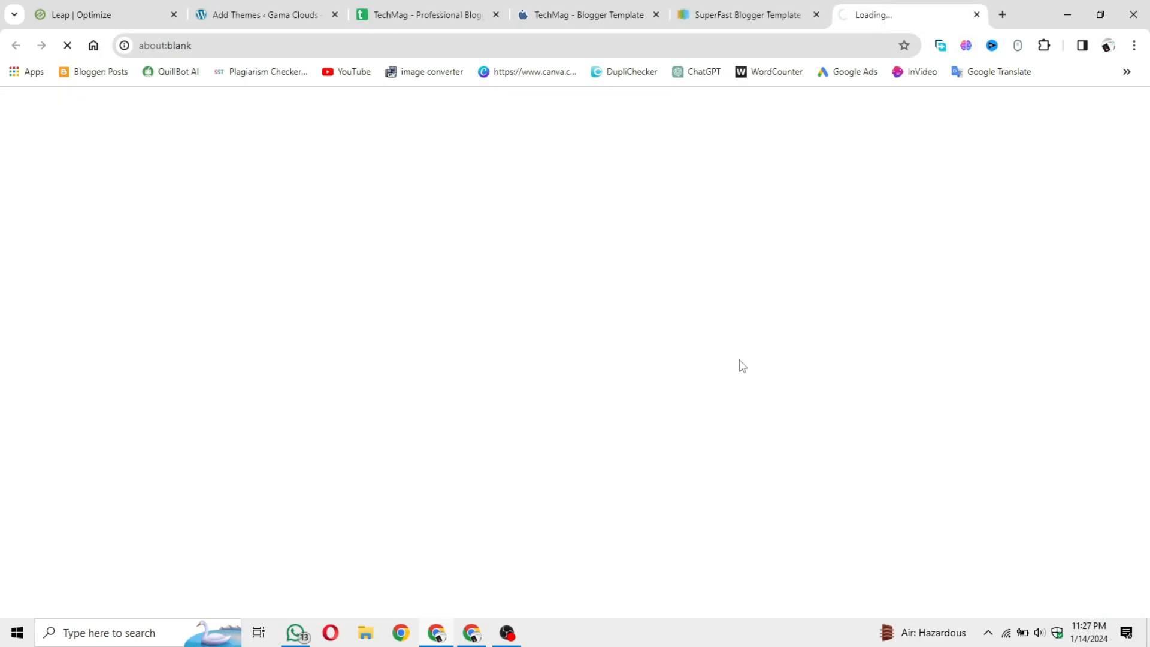
scroll(657, 474, down, 15)
scroll(658, 474, up, 15)
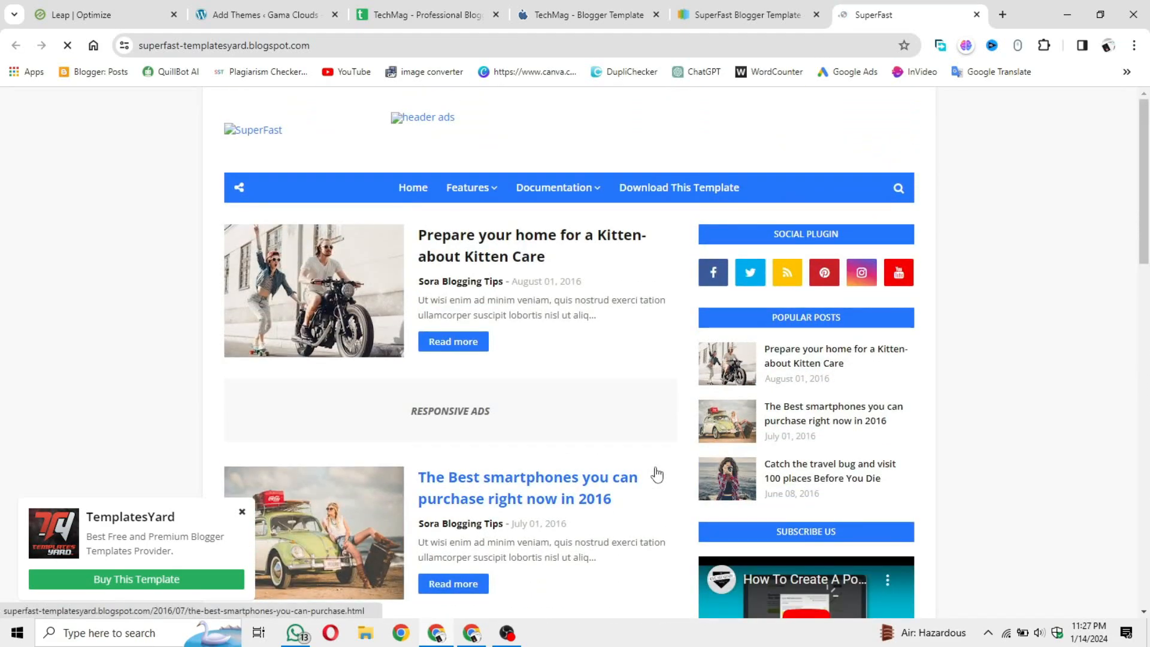
Search the web for "sora seo" in a new tab and open the SoraTemplates page for the Sora Seo Blogger template
key(ctrl+t)
text(sora )
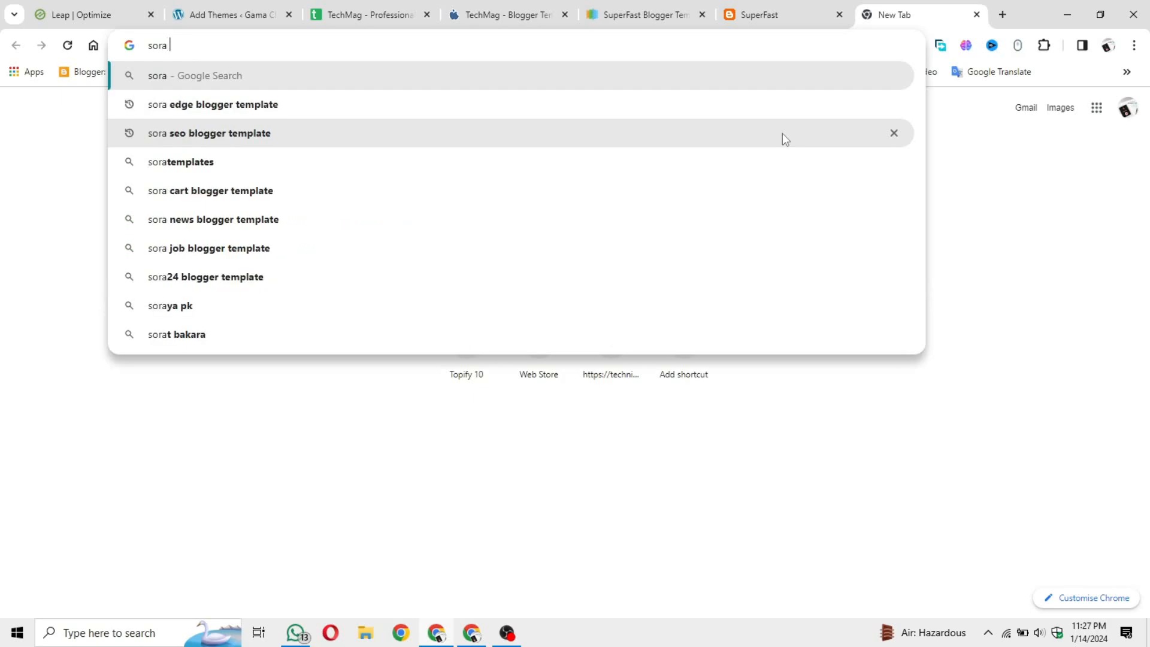
text(seo)
key(Return)
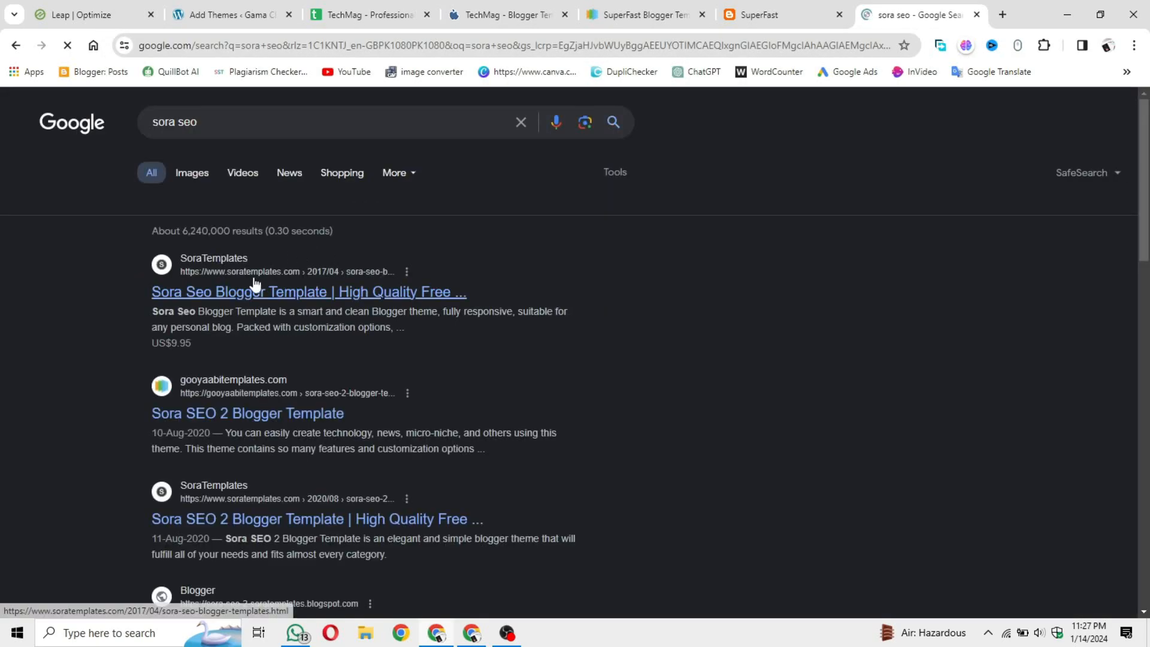
click(254, 290)
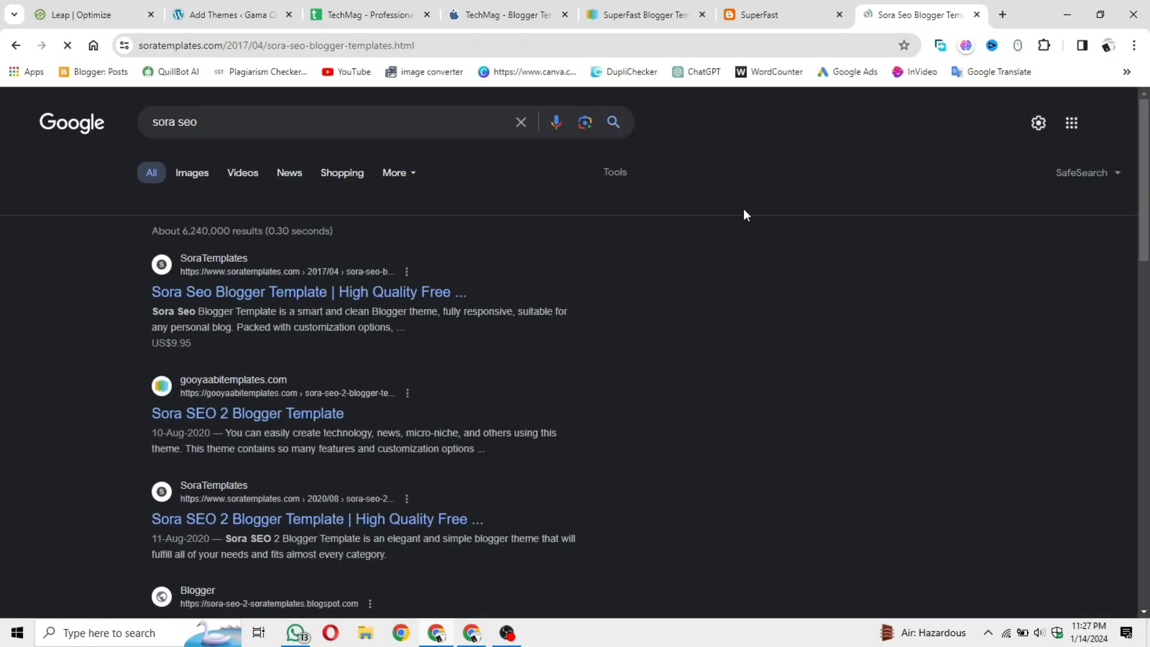
Open the Sora Seo live demo, look through its homepage, and return to the WordPress Add Themes page
scroll(395, 414, down, 1)
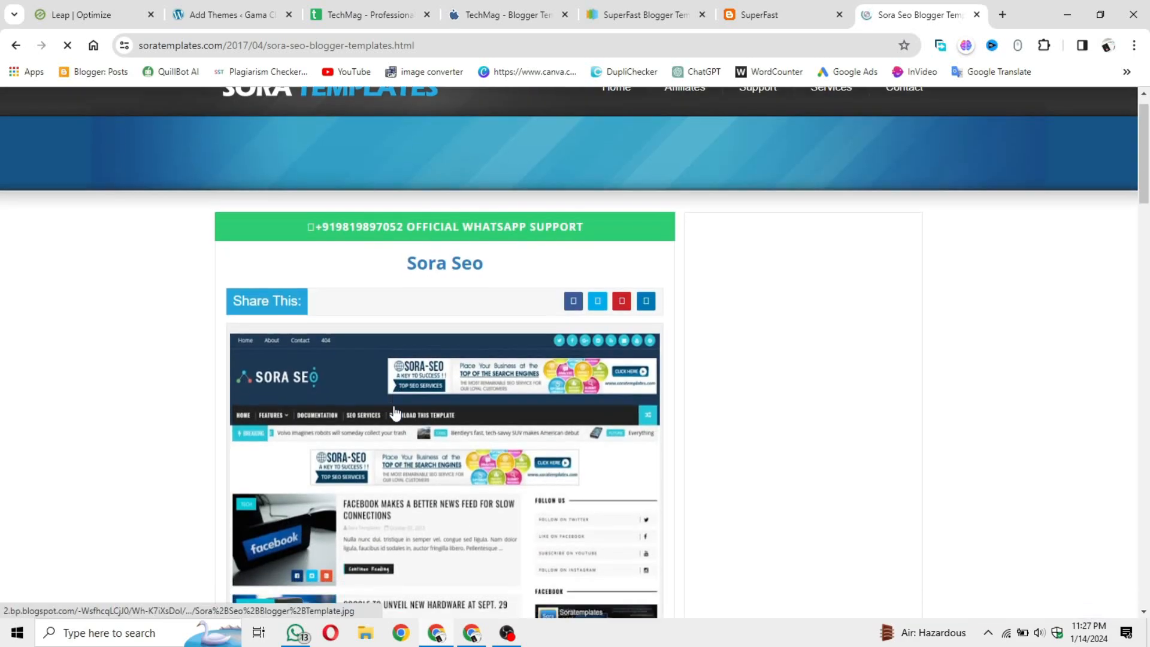
scroll(395, 413, down, 5)
click(442, 386)
scroll(995, 398, down, 10)
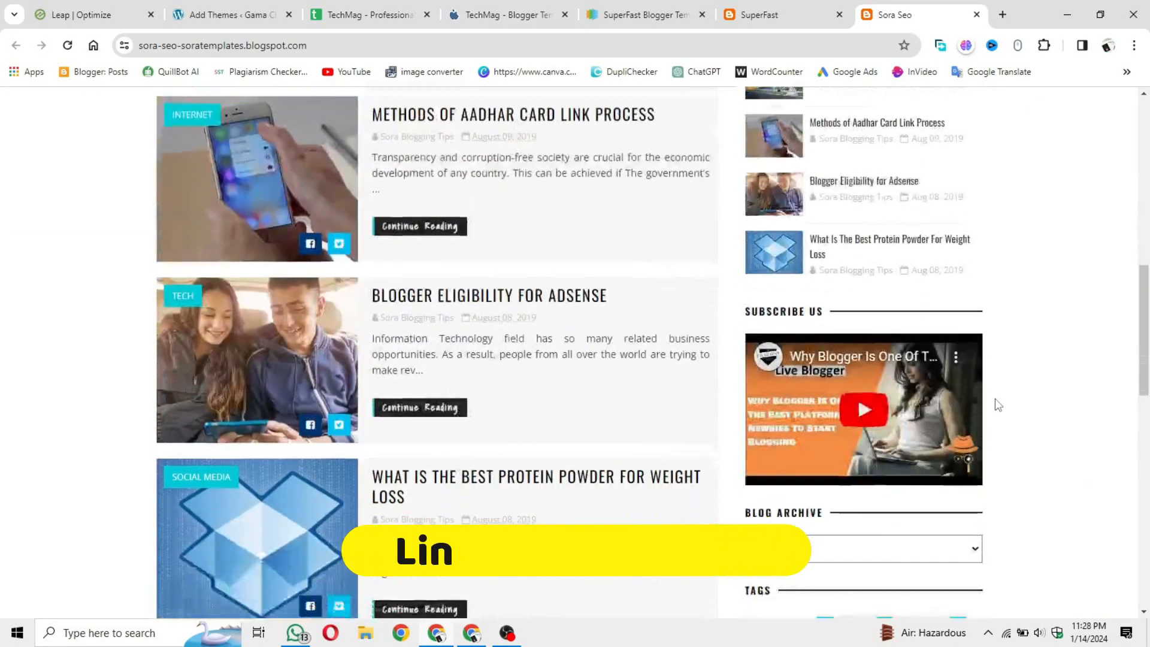
scroll(995, 398, up, 10)
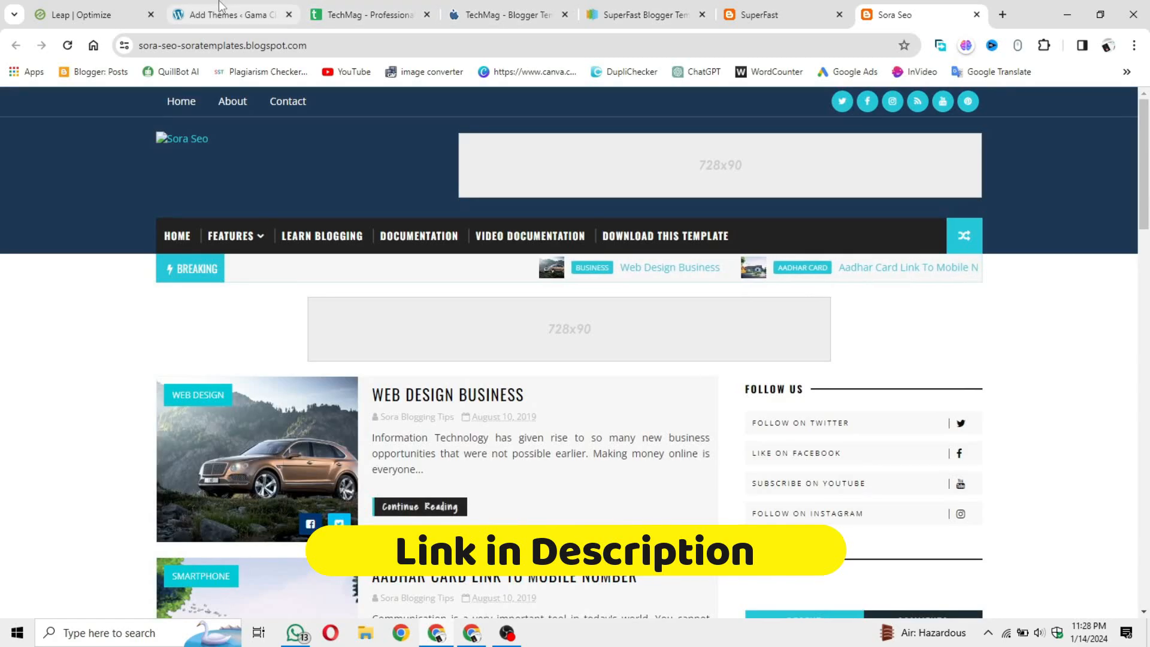
click(220, 6)
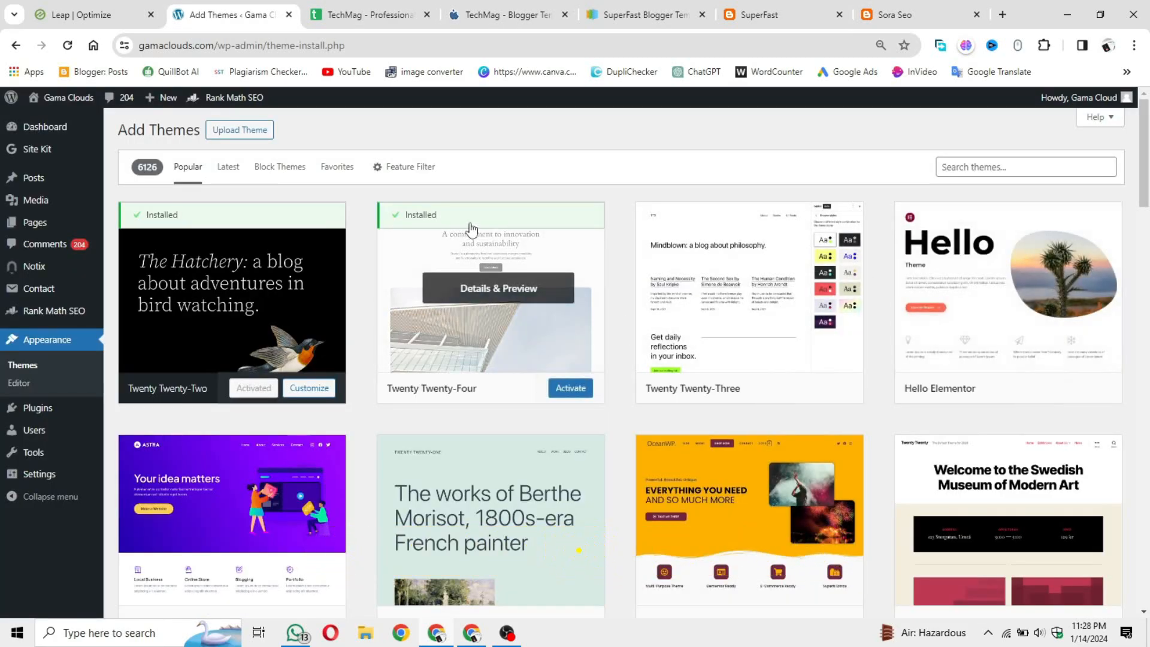